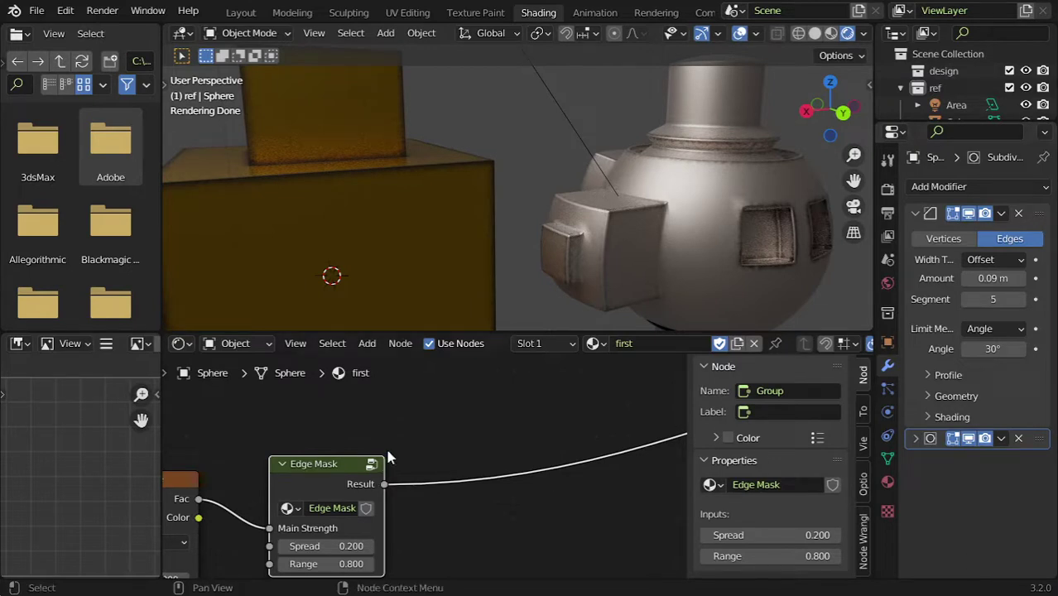
Inspect the Noise Texture node's settings, then make the cube the active object
{"action": "right_click_drag", "start_coordinate": [402, 426], "coordinate": [420, 433], "text": "ctrl"}
{"action": "key", "text": "Home"}
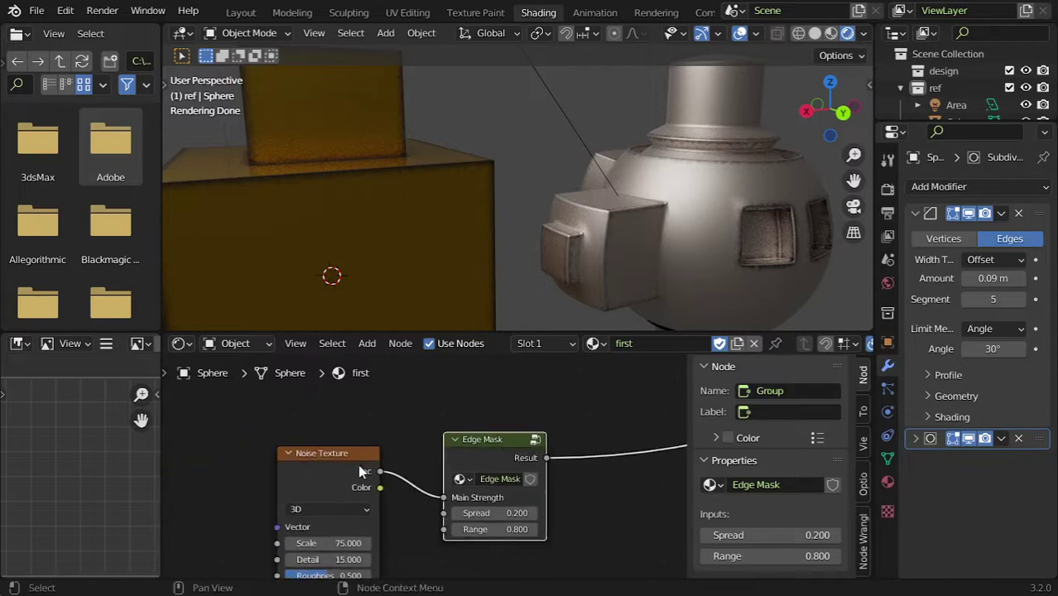
{"action": "left_click", "coordinate": [364, 472]}
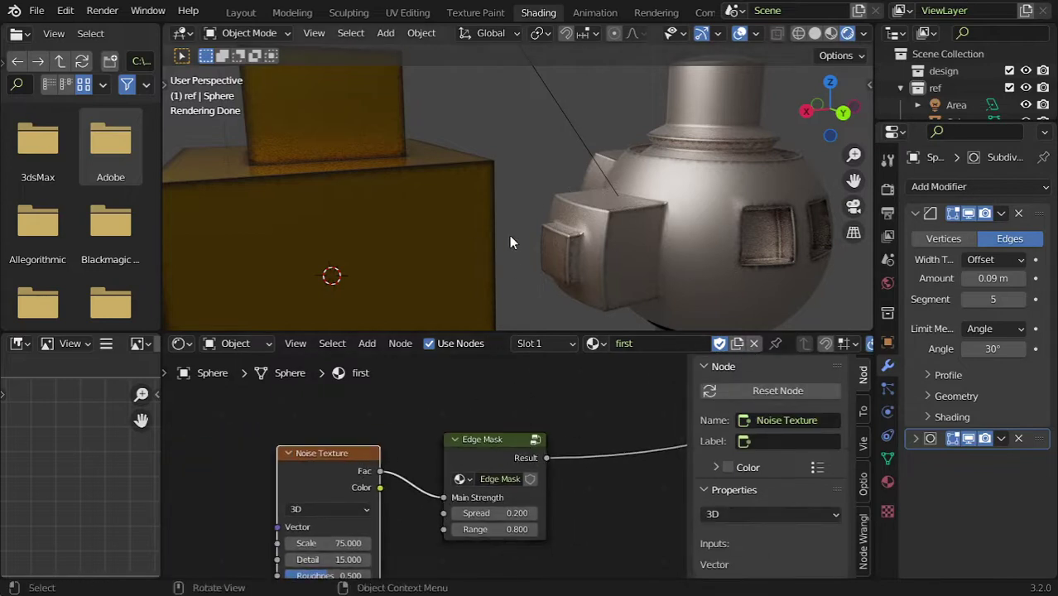
{"action": "left_click", "coordinate": [434, 237]}
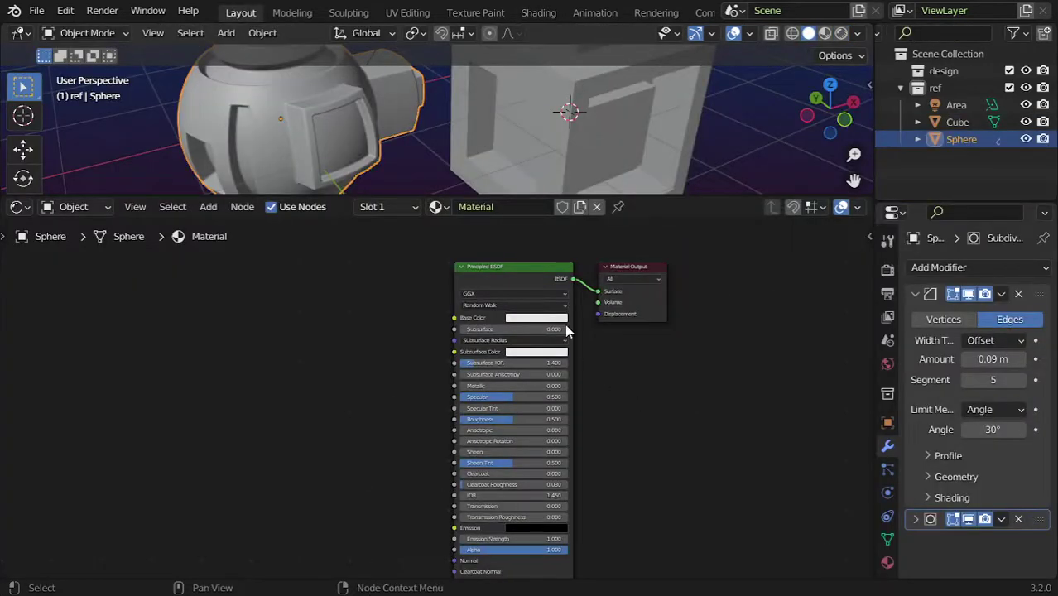
Search the add-node list for Bevel and Point Info, then cancel without adding anything
{"action": "middle_click_drag", "start_coordinate": [520, 278], "coordinate": [469, 302]}
{"action": "key", "text": "shift+a"}
{"action": "left_click", "coordinate": [466, 299]}
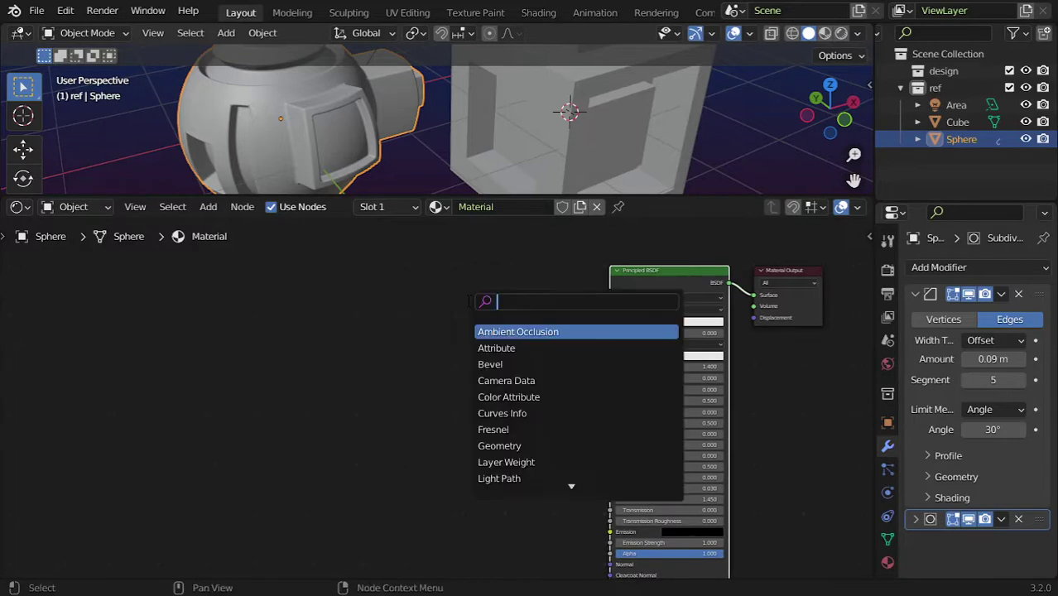
{"action": "type", "text": "be"}
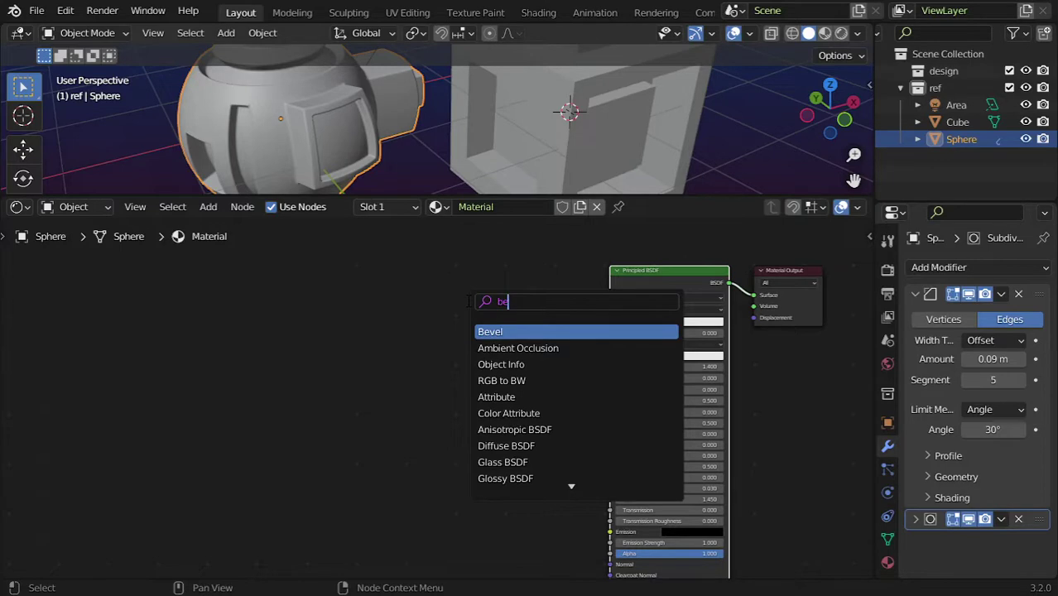
{"action": "key", "text": "BackSpace"}
{"action": "key", "text": "BackSpace"}
{"action": "type", "text": "poin"}
{"action": "key", "text": "BackSpace"}
{"action": "key", "text": "BackSpace"}
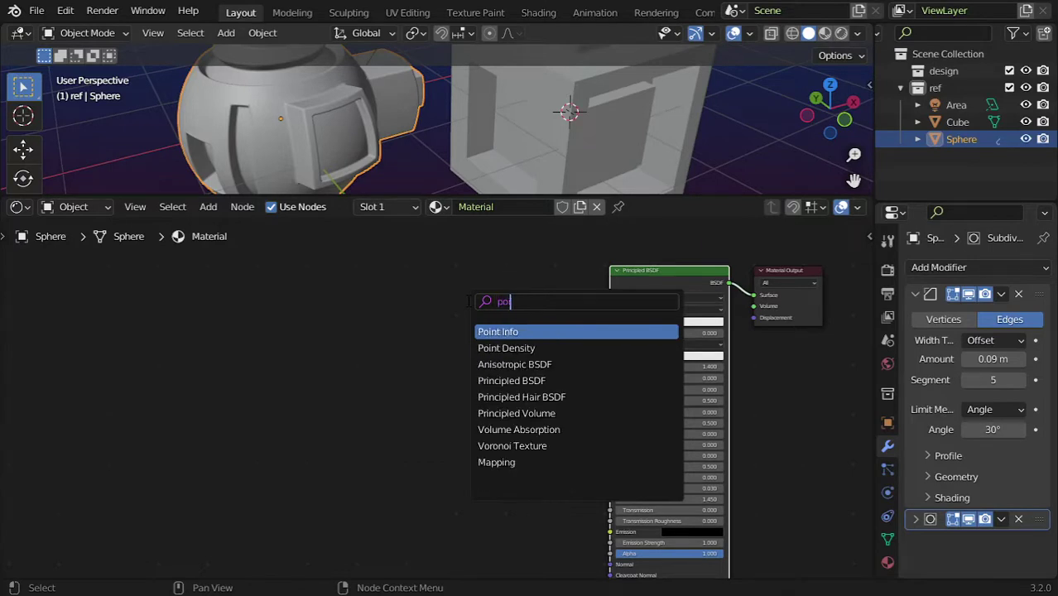
{"action": "type", "text": "in"}
{"action": "key", "text": "Escape"}
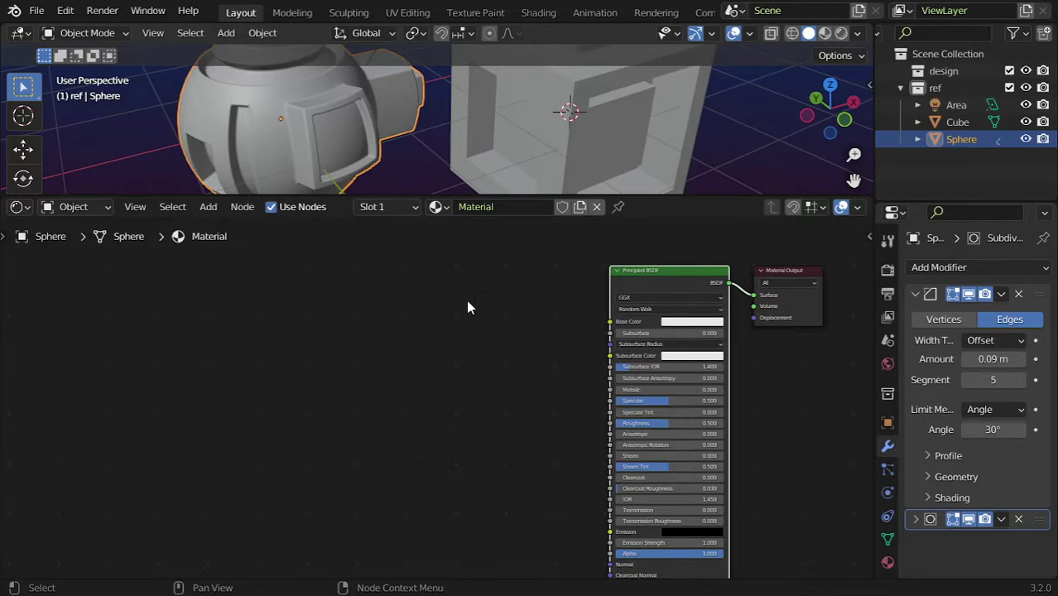
Zoom in on the Geometry and Ambient Occlusion nodes beside the Principled BSDF
{"action": "scroll", "coordinate": [347, 409], "scroll_direction": "up", "scroll_amount": 2}
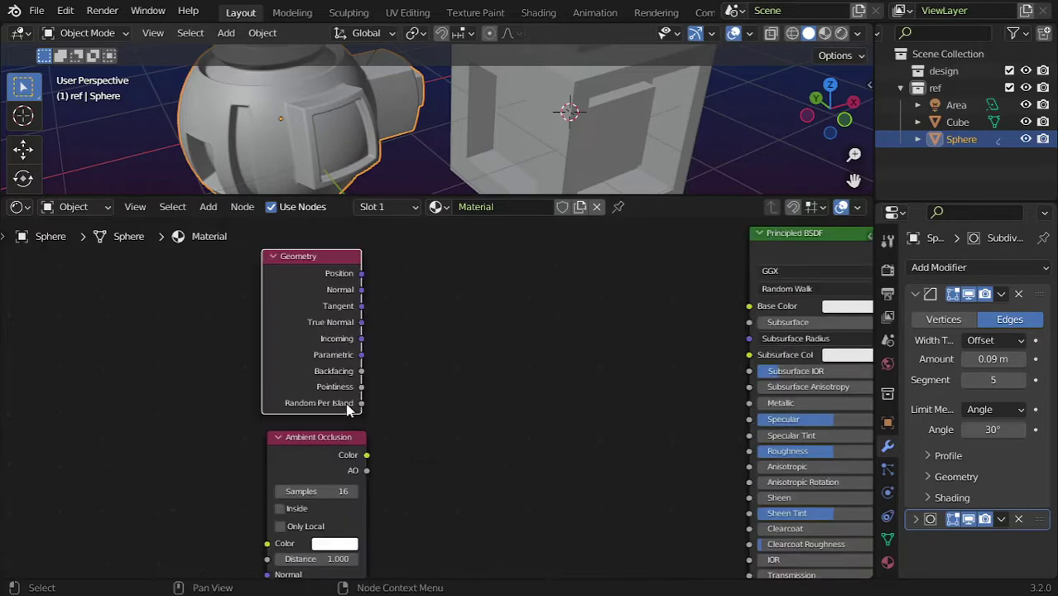
{"action": "left_click_drag", "start_coordinate": [361, 387], "coordinate": [394, 389]}
{"action": "left_click", "coordinate": [298, 264]}
Delete the Ambient Occlusion and Geometry nodes and add a Bevel node at upper left
{"action": "left_click", "coordinate": [326, 452]}
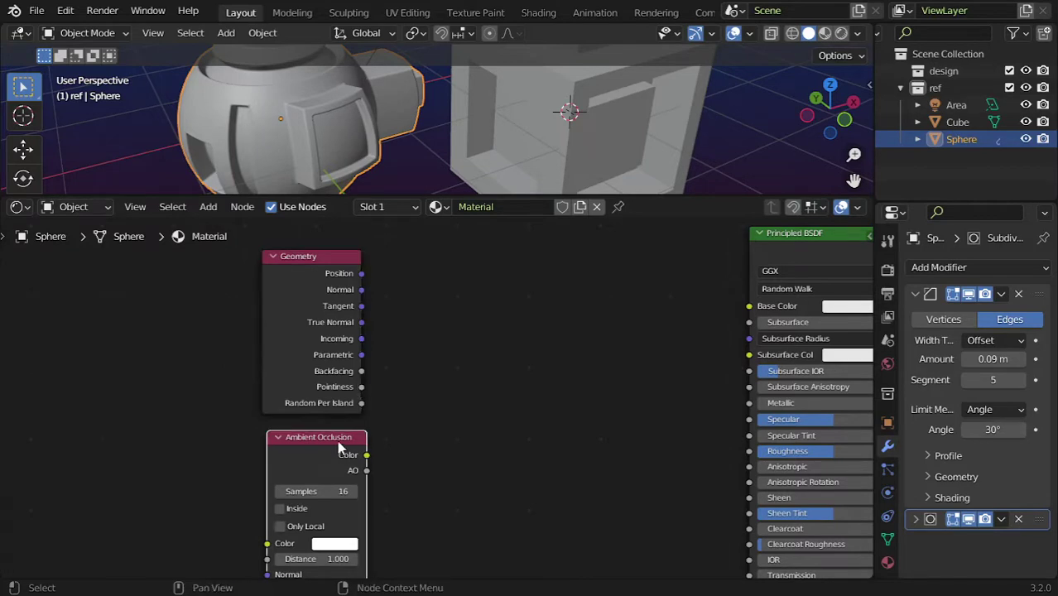
{"action": "key", "text": "x"}
{"action": "left_click", "coordinate": [302, 366]}
{"action": "key", "text": "x"}
{"action": "key", "text": "shift+a"}
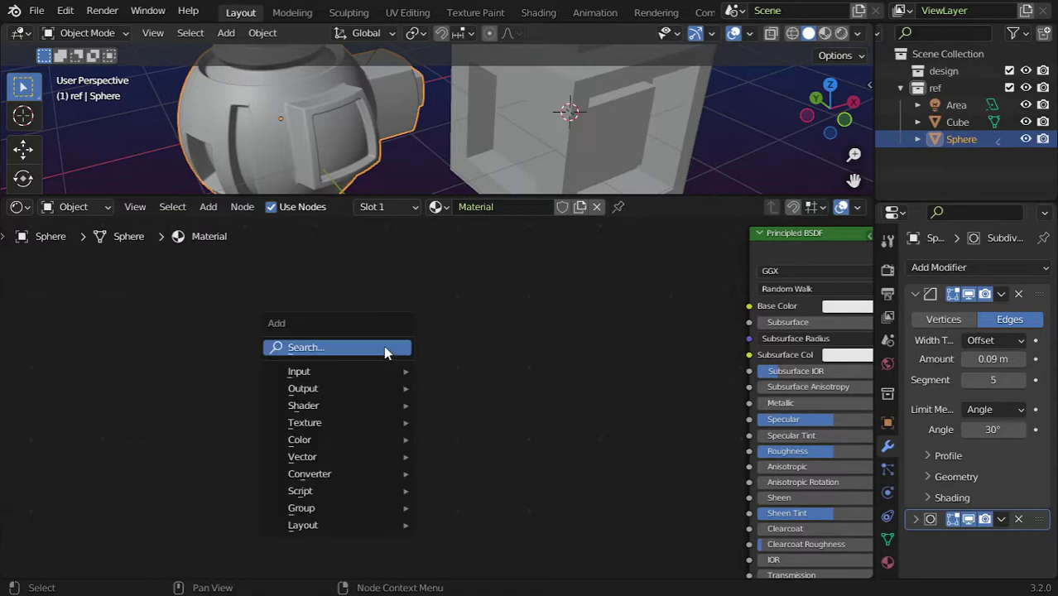
{"action": "type", "text": "لتر"}
{"action": "key", "text": "ctrl+a"}
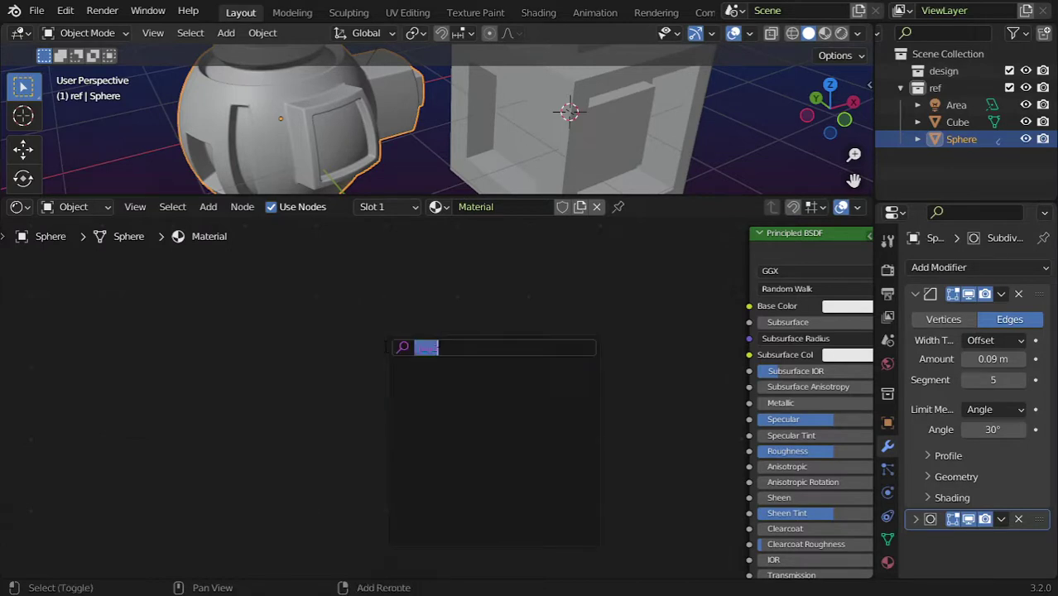
{"action": "type", "text": "bev"}
{"action": "key", "text": "Return"}
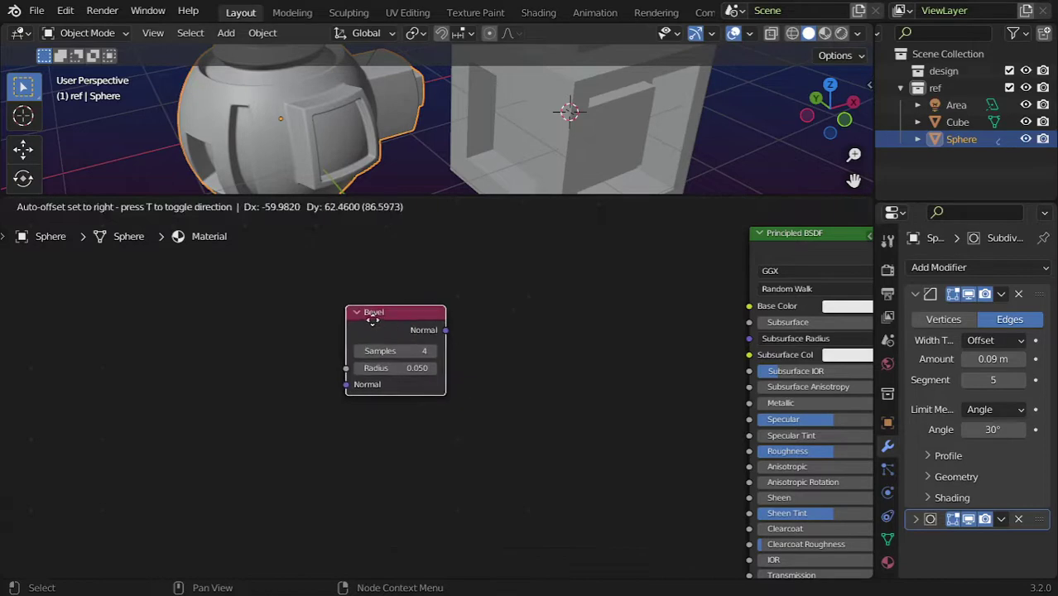
{"action": "left_click", "coordinate": [354, 296]}
Add a Vector Math node set to Dot Product, fed by Bevel Normal
{"action": "key", "text": "shift+a"}
{"action": "left_click", "coordinate": [354, 293]}
{"action": "type", "text": "vecto"}
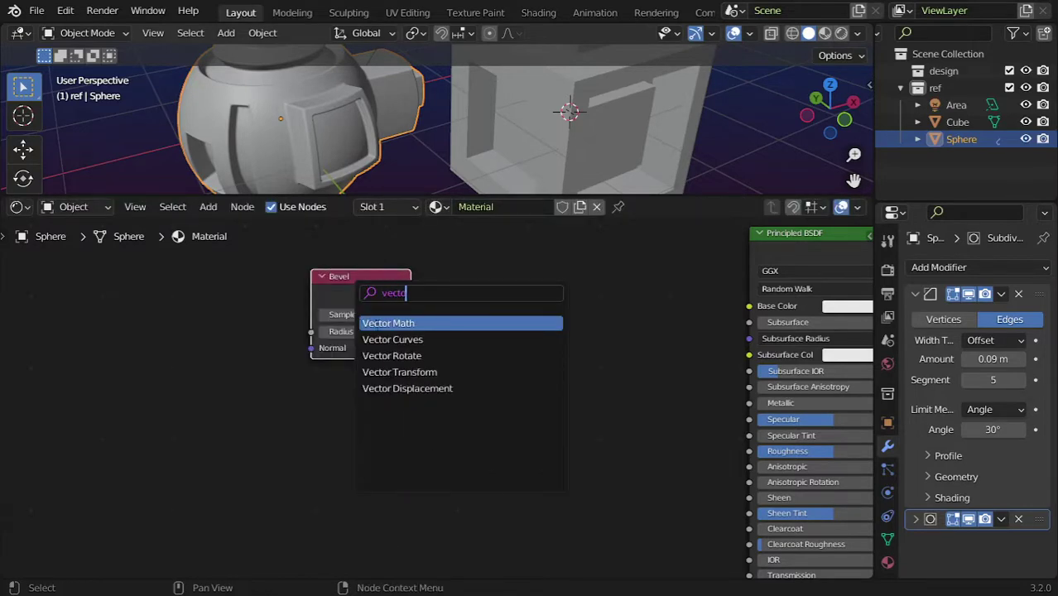
{"action": "key", "text": "Return"}
{"action": "left_click", "coordinate": [499, 334]}
{"action": "left_click", "coordinate": [501, 336]}
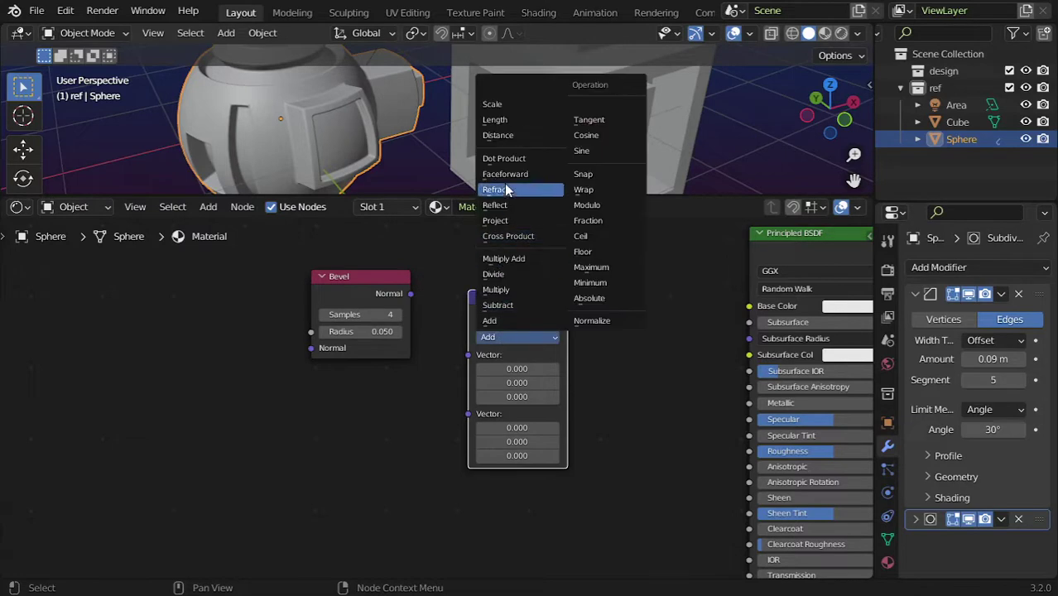
{"action": "left_click", "coordinate": [504, 159]}
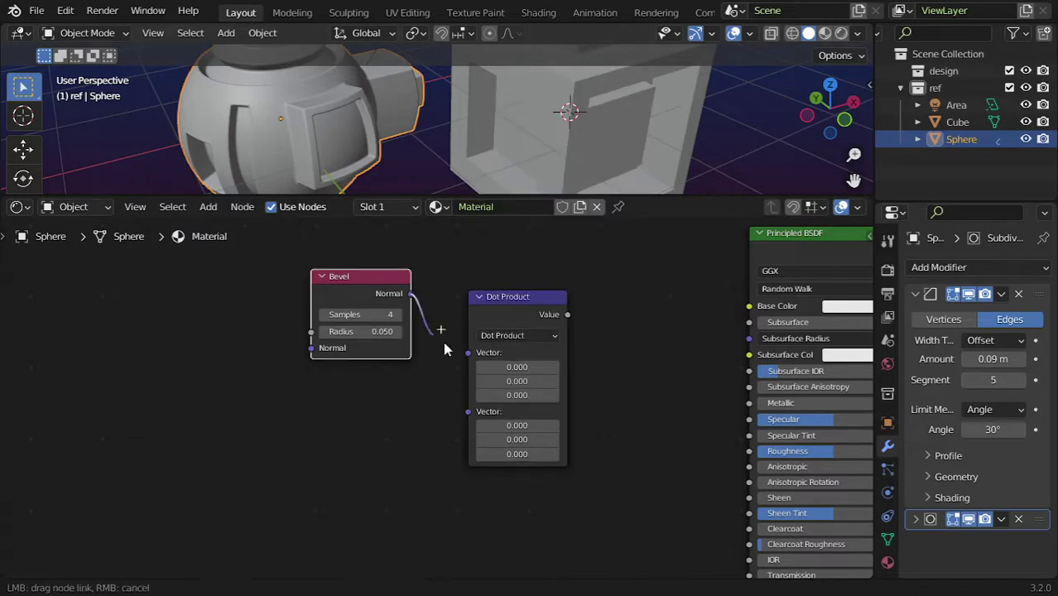
{"action": "left_click_drag", "start_coordinate": [412, 295], "coordinate": [463, 354]}
Add a Geometry node below Bevel and link its Normal into Dot Product's second Vector
{"action": "key", "text": "shift+a"}
{"action": "left_click", "coordinate": [421, 400]}
{"action": "type", "text": "ge"}
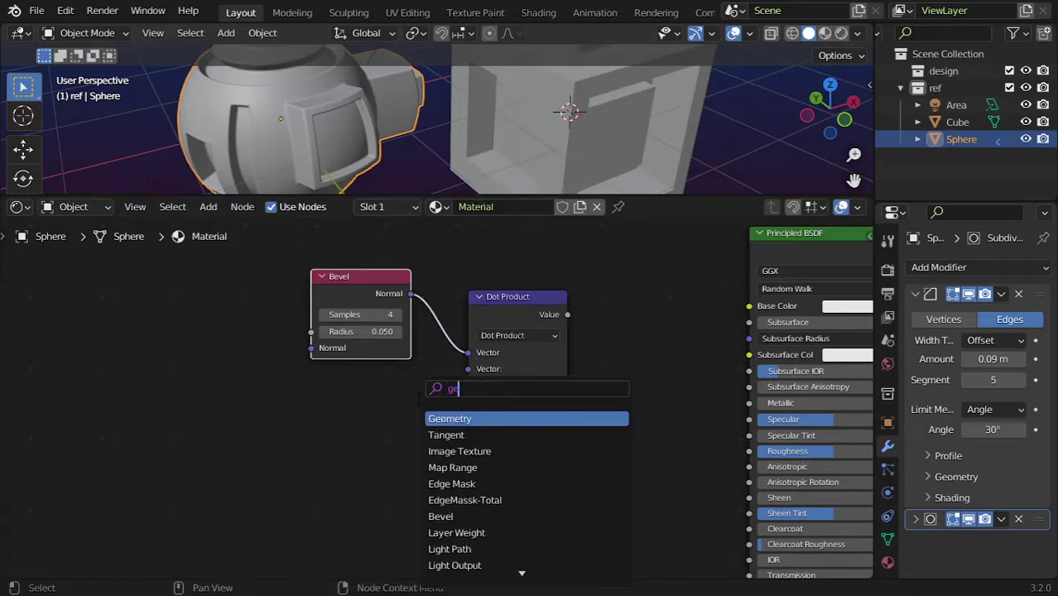
{"action": "left_click", "coordinate": [442, 418]}
{"action": "left_click", "coordinate": [340, 410]}
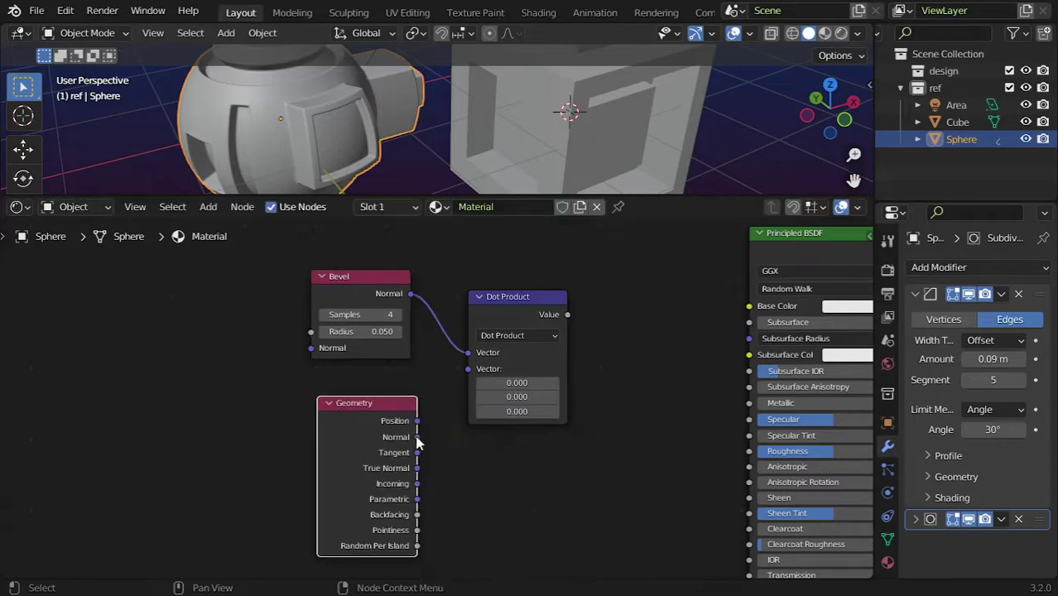
{"action": "left_click_drag", "start_coordinate": [417, 436], "coordinate": [467, 367]}
{"action": "middle_click_drag", "start_coordinate": [542, 418], "coordinate": [432, 480]}
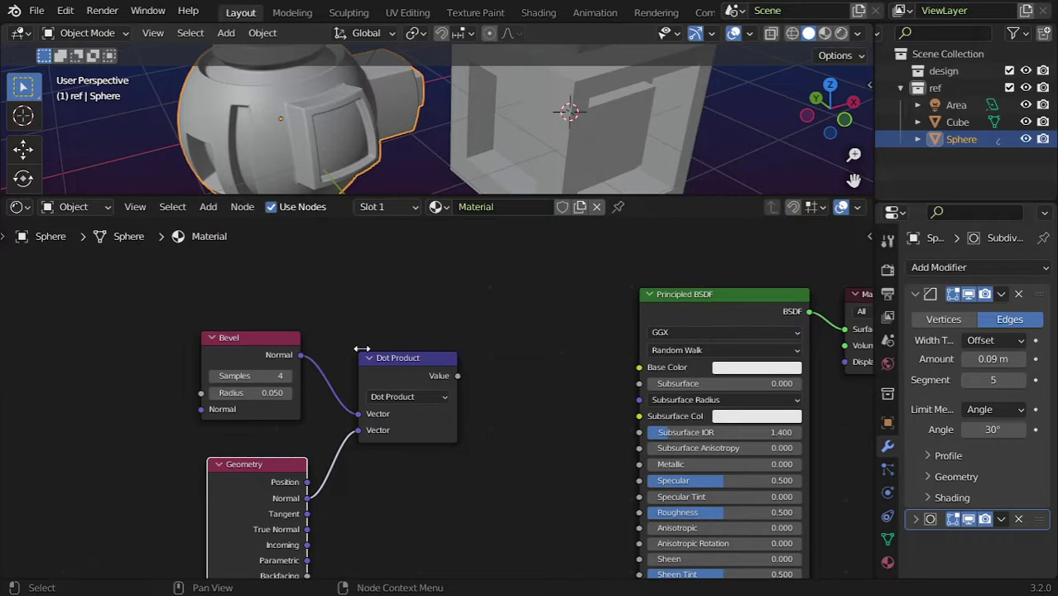
Move the Bevel, Dot Product and Geometry nodes to the left
{"action": "left_click_drag", "start_coordinate": [393, 333], "coordinate": [290, 424]}
{"action": "key", "text": "g"}
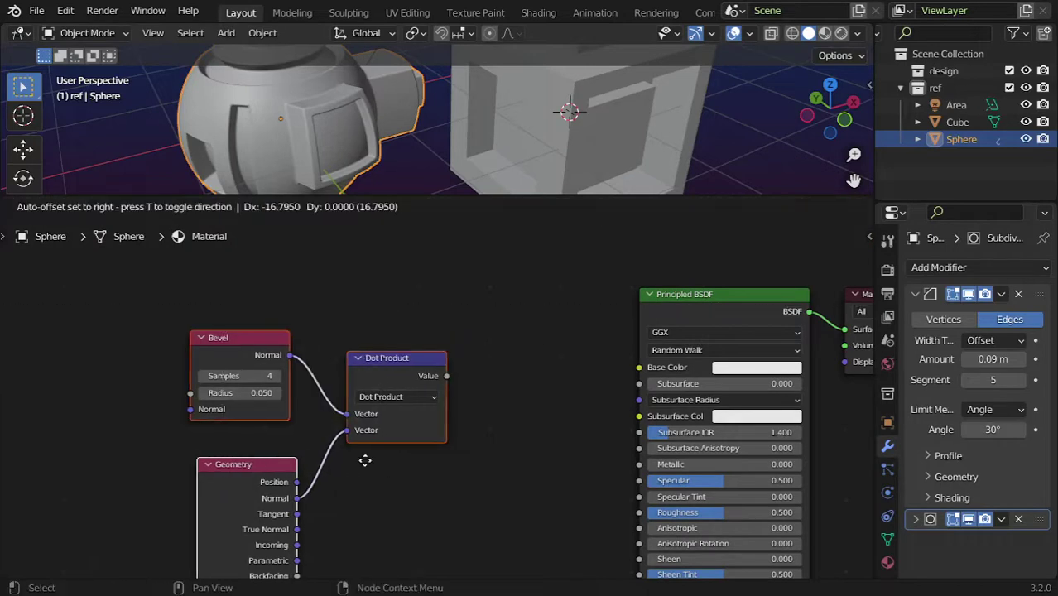
{"action": "left_click", "coordinate": [272, 461]}
Add a Map Range node fed by Dot Product Value, with its Result linked to Base Color
{"action": "key", "text": "shift+a"}
{"action": "left_click", "coordinate": [544, 314]}
{"action": "type", "text": "map"}
{"action": "key", "text": "Down"}
{"action": "key", "text": "Down"}
{"action": "key", "text": "Return"}
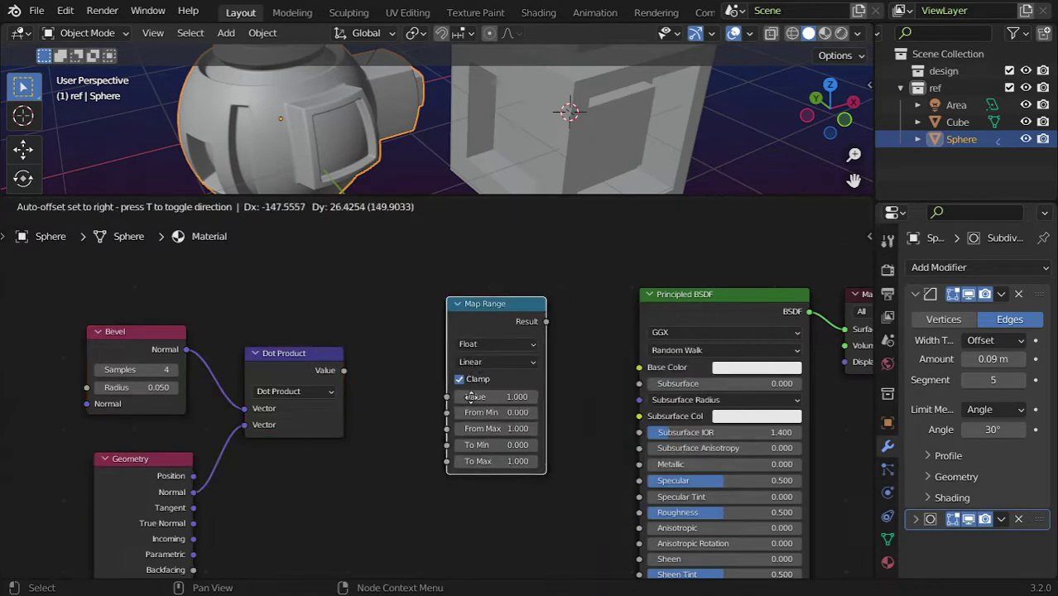
{"action": "left_click", "coordinate": [464, 373]}
{"action": "left_click_drag", "start_coordinate": [343, 370], "coordinate": [432, 427]}
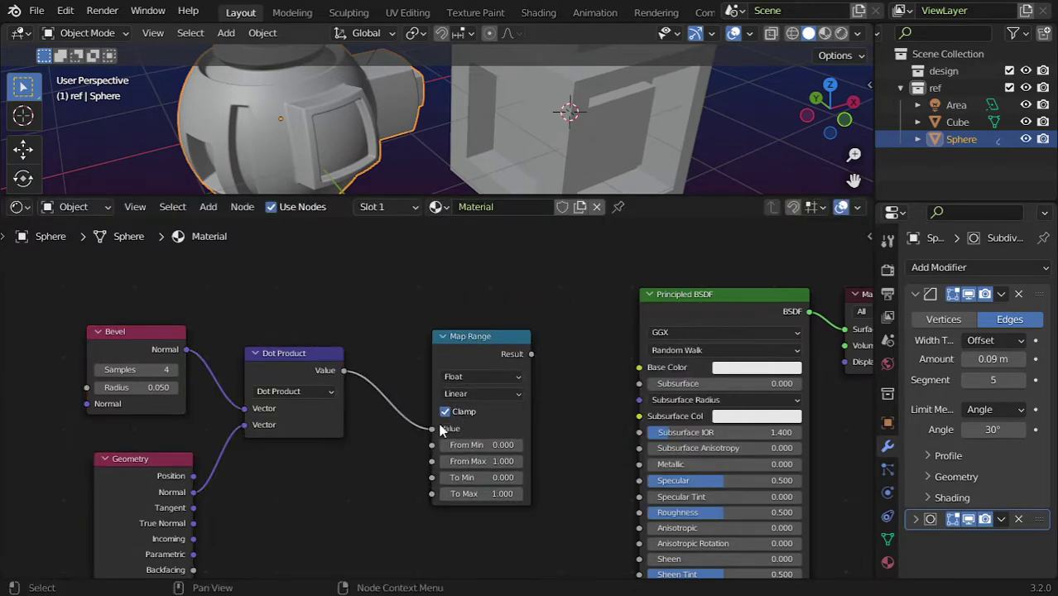
{"action": "mouse_move", "coordinate": [431, 428]}
{"action": "left_mouse_down"}
{"action": "mouse_move", "coordinate": [422, 435]}
{"action": "mouse_move", "coordinate": [435, 432]}
{"action": "left_mouse_up"}
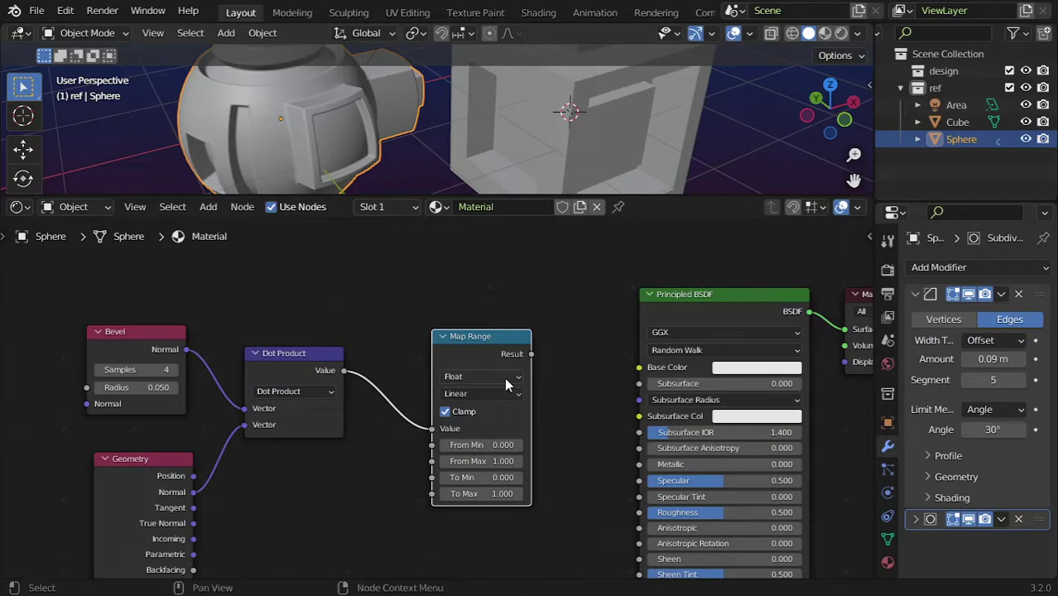
{"action": "mouse_move", "coordinate": [531, 353]}
{"action": "left_mouse_down"}
{"action": "mouse_move", "coordinate": [585, 342]}
{"action": "mouse_move", "coordinate": [638, 366]}
{"action": "left_mouse_up"}
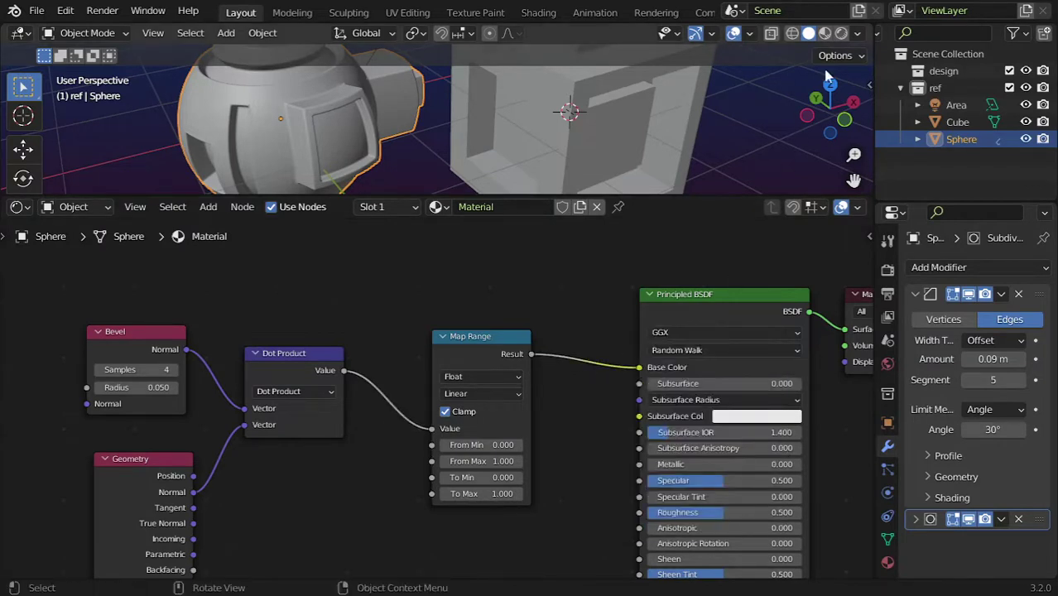
Switch the viewport to Rendered and invert Map Range with To Min 1.000, To Max 0.000
{"action": "left_click", "coordinate": [841, 34]}
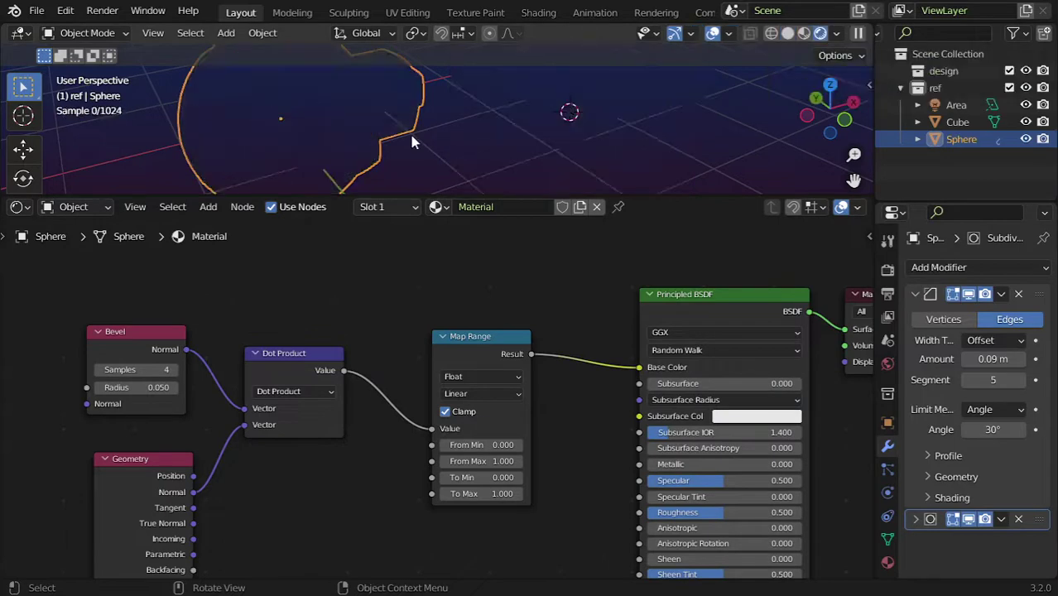
{"action": "left_click_drag", "start_coordinate": [425, 199], "coordinate": [478, 248]}
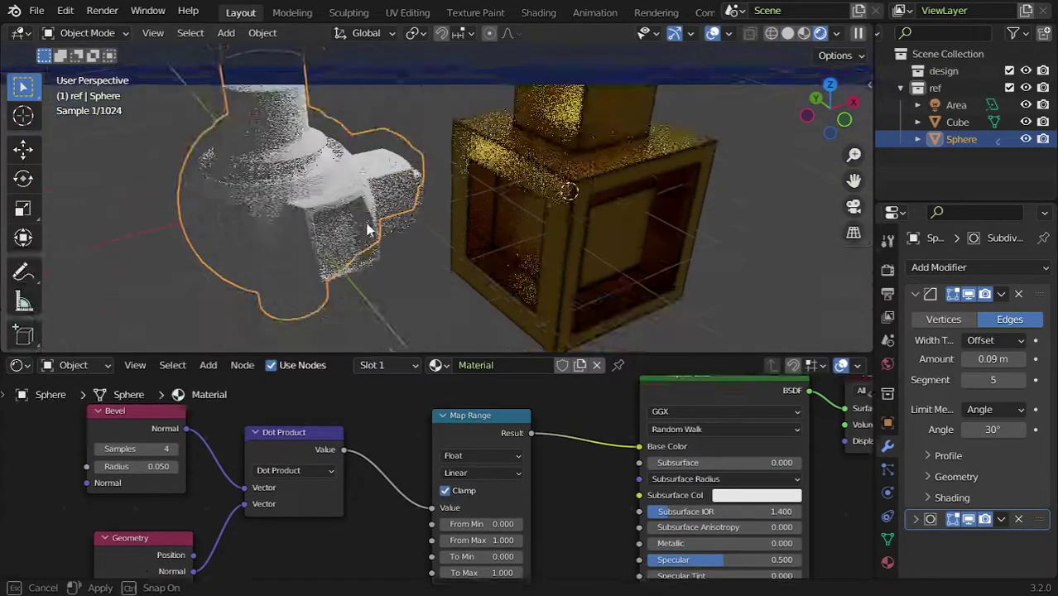
{"action": "left_click", "coordinate": [480, 503]}
{"action": "type", "text": "1"}
{"action": "key", "text": "Return"}
{"action": "key", "text": "BackSpace"}
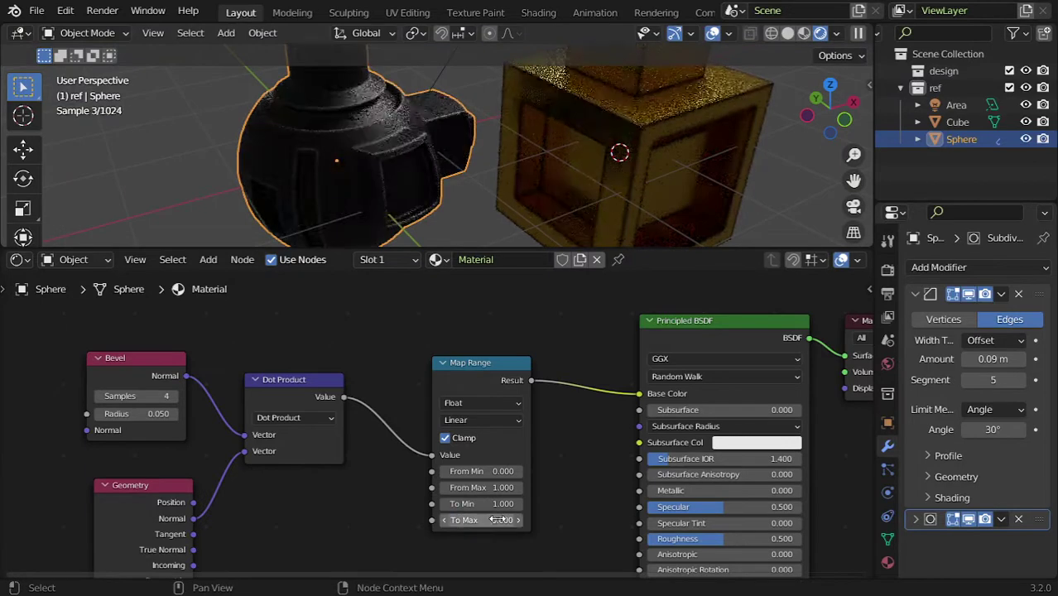
{"action": "mouse_move", "coordinate": [384, 151]}
{"action": "middle_mouse_down", "text": "ctrl"}
{"action": "mouse_move", "coordinate": [432, 166]}
{"action": "mouse_move", "coordinate": [432, 141]}
{"action": "middle_mouse_up", "text": "ctrl"}
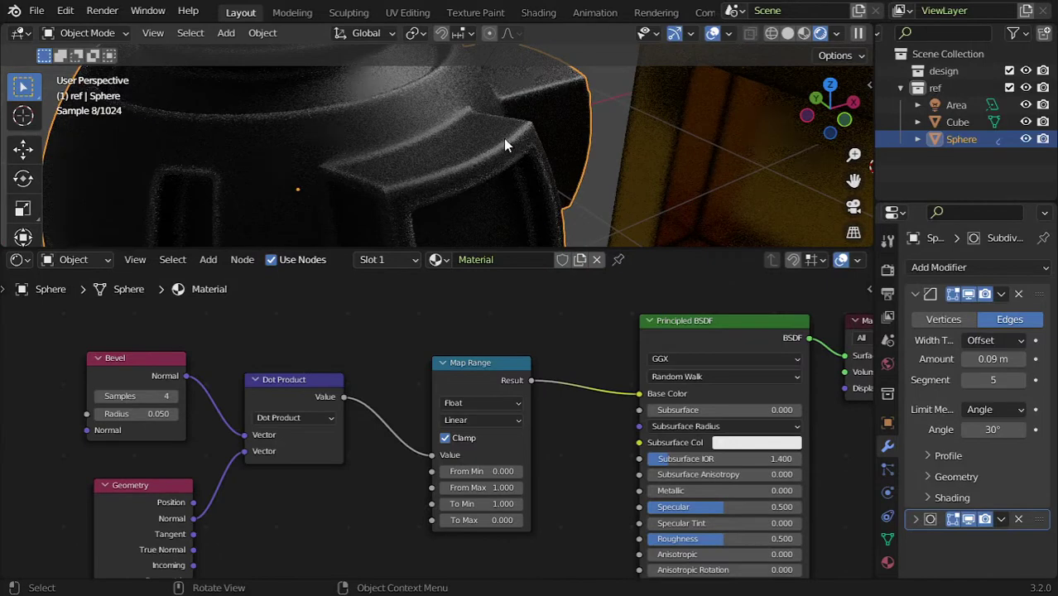
Raise the Map Range From Min to 0.700 to thin the edge mask
{"action": "left_click", "coordinate": [520, 472]}
{"action": "left_click", "coordinate": [519, 472]}
{"action": "type", "text": "0.900"}
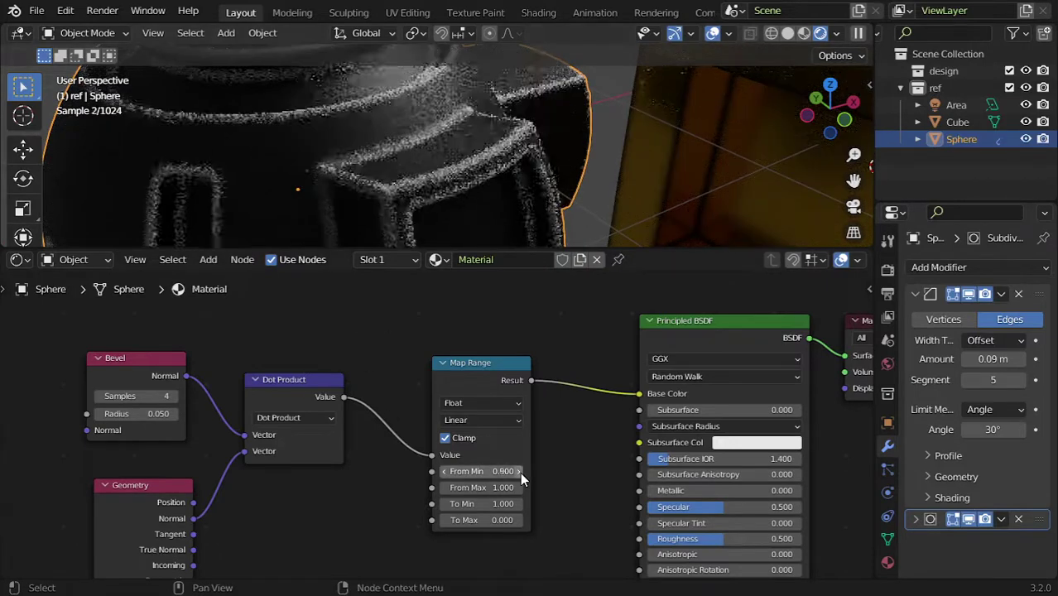
{"action": "left_click", "coordinate": [443, 471]}
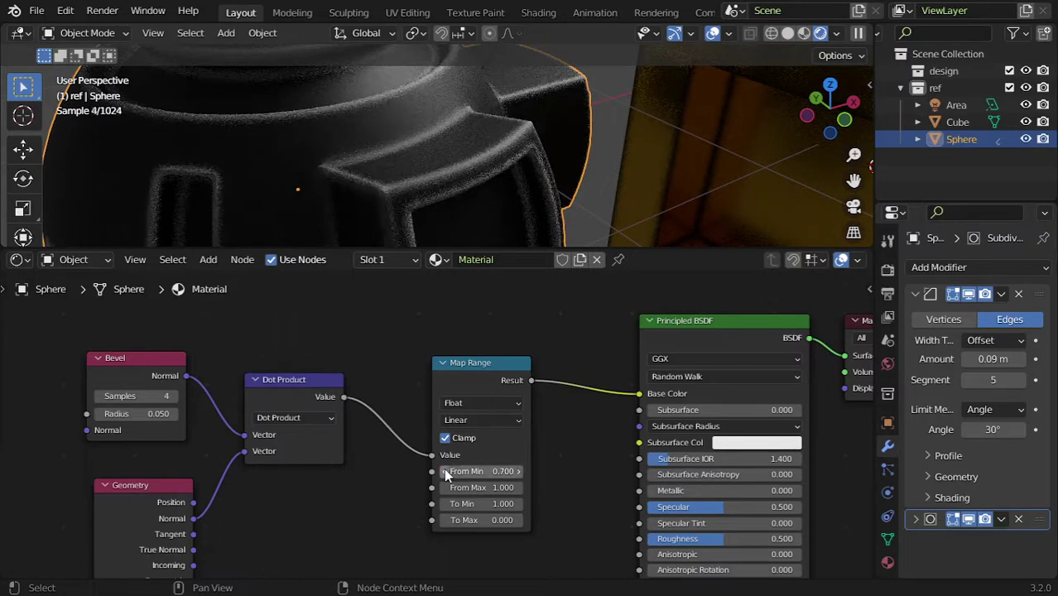
{"action": "mouse_move", "coordinate": [294, 136]}
{"action": "middle_mouse_down"}
{"action": "mouse_move", "coordinate": [480, 142]}
{"action": "mouse_move", "coordinate": [411, 154]}
{"action": "middle_mouse_up"}
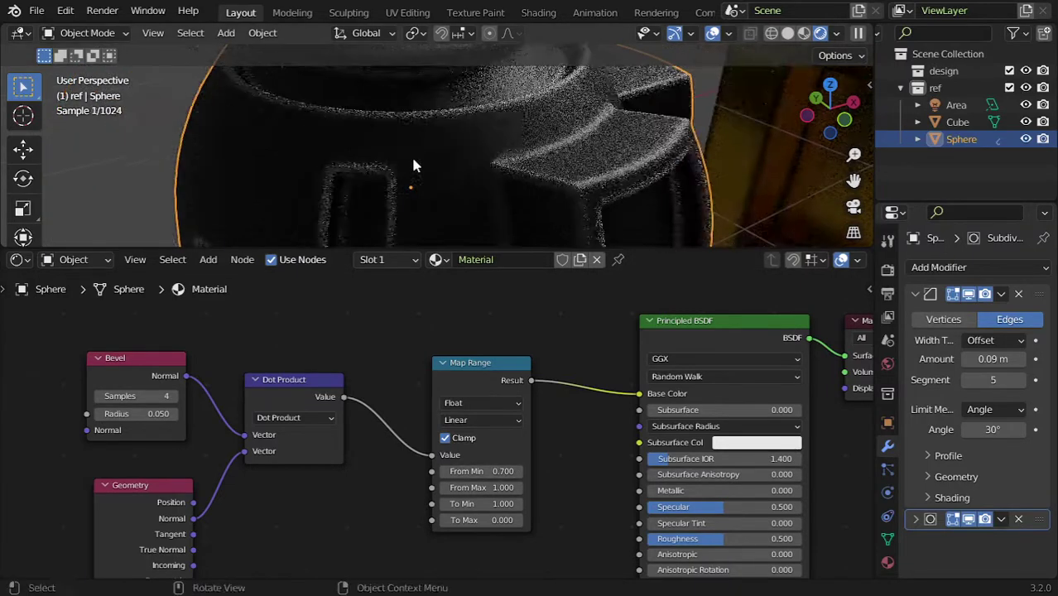
{"action": "middle_click_drag", "start_coordinate": [200, 379], "coordinate": [458, 361]}
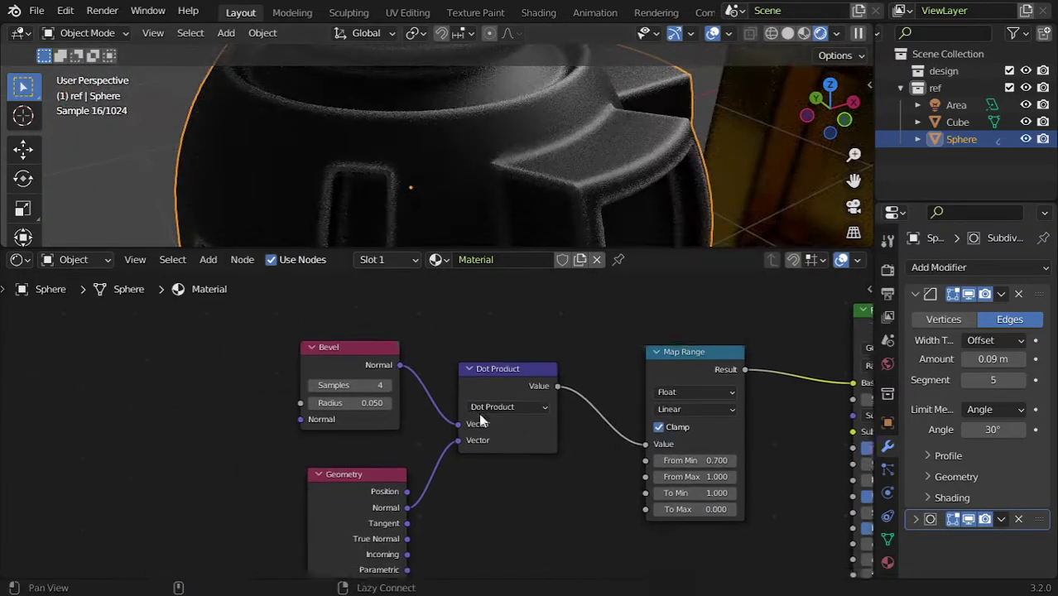
{"action": "key", "text": "shift+a"}
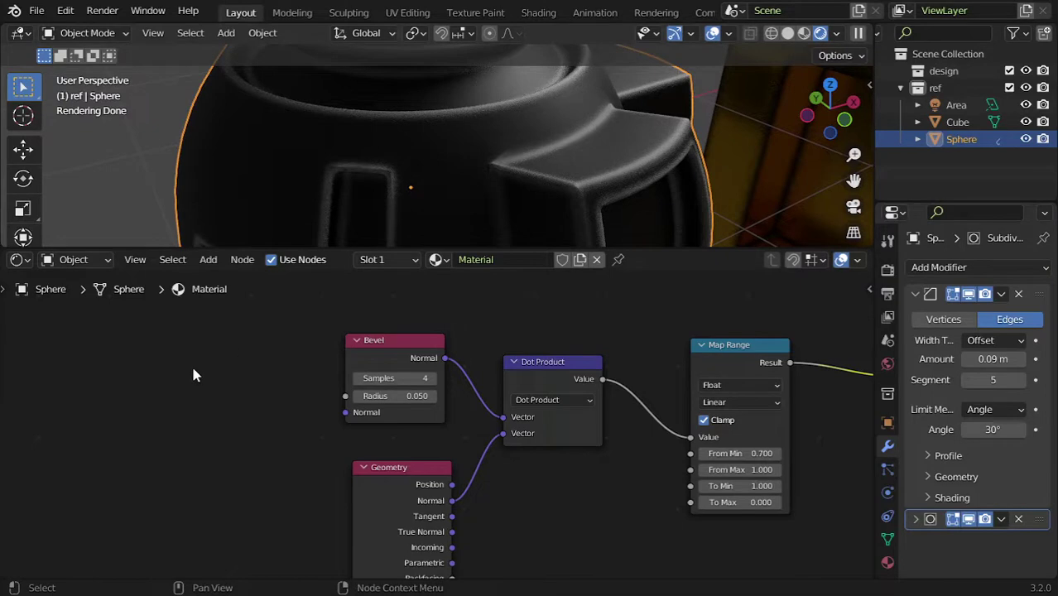
{"action": "middle_click_drag", "start_coordinate": [193, 376], "coordinate": [240, 371]}
Add a Noise Texture node and plug its Fac into the Bevel Radius
{"action": "key", "text": "shift+a"}
{"action": "left_click", "coordinate": [240, 369]}
{"action": "type", "text": "n"}
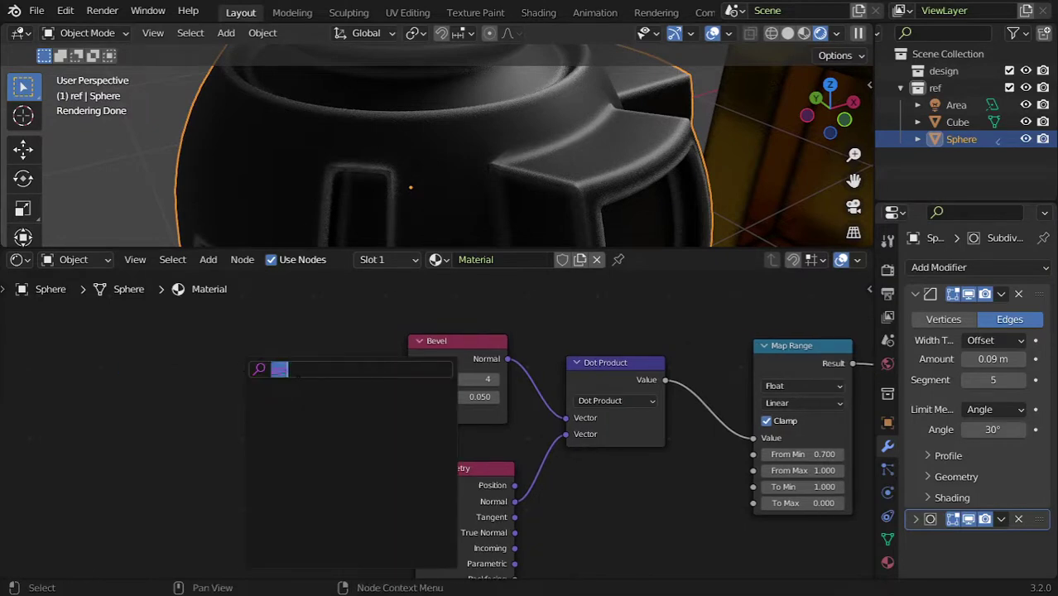
{"action": "type", "text": "o"}
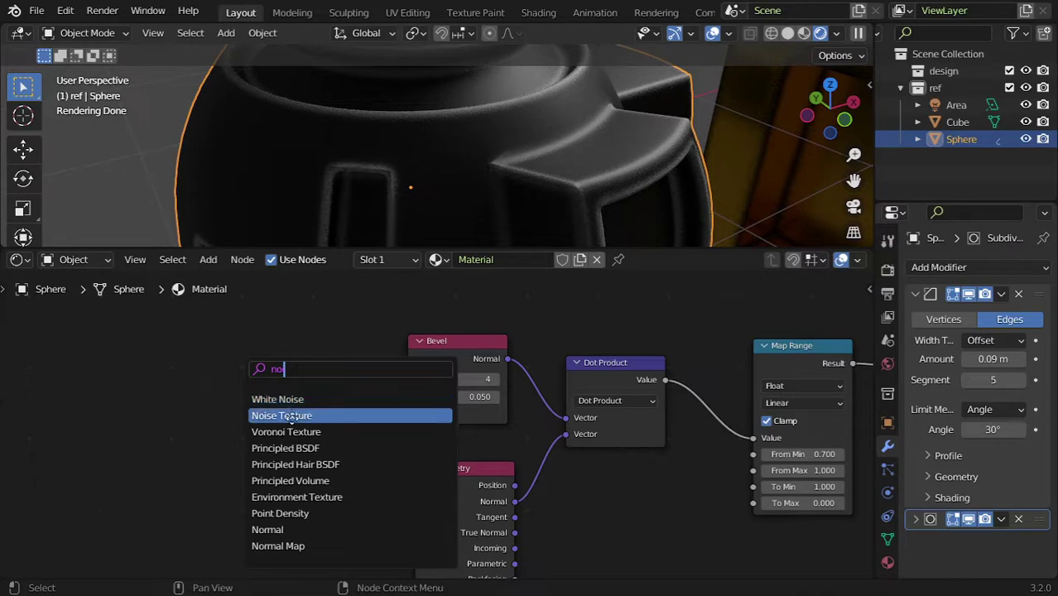
{"action": "left_click", "coordinate": [290, 415]}
{"action": "left_click", "coordinate": [201, 404]}
{"action": "left_click_drag", "start_coordinate": [251, 382], "coordinate": [407, 396]}
{"action": "left_click_drag", "start_coordinate": [206, 370], "coordinate": [158, 372]}
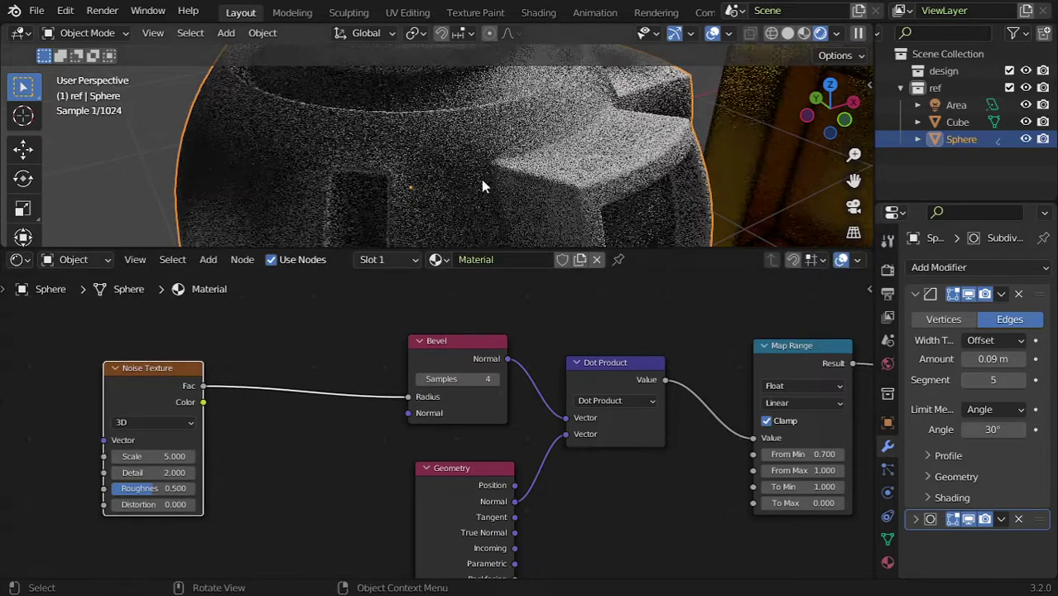
Insert a Math node set to Multiply on the noise-to-Bevel link, multiplier 0.200
{"action": "key", "text": "shift+a"}
{"action": "left_click", "coordinate": [303, 322]}
{"action": "type", "text": "math"}
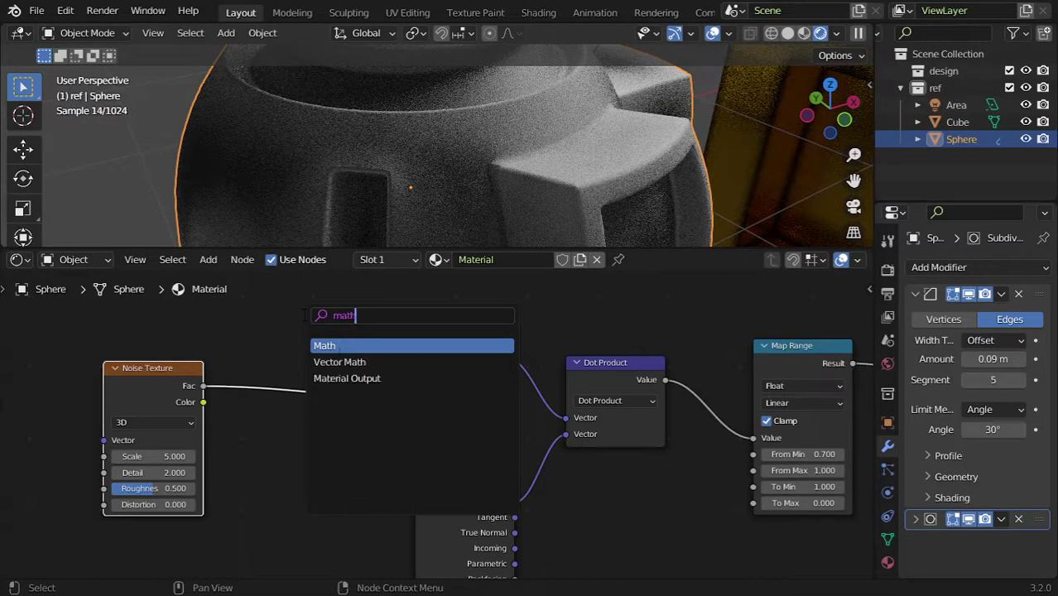
{"action": "left_click", "coordinate": [335, 346]}
{"action": "left_click", "coordinate": [294, 351]}
{"action": "left_click", "coordinate": [296, 366]}
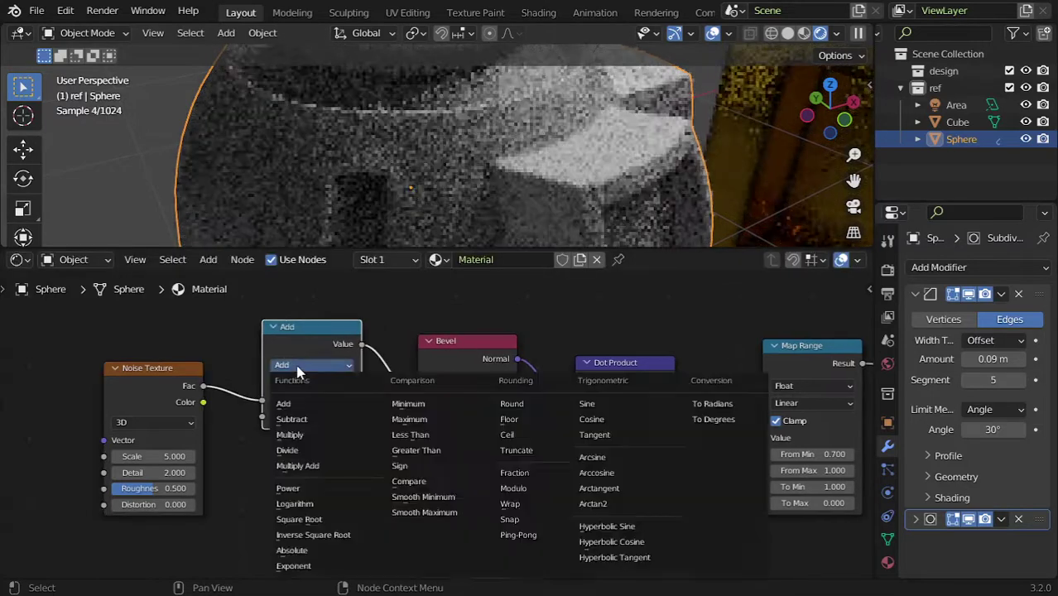
{"action": "left_click", "coordinate": [291, 434]}
{"action": "left_click", "coordinate": [323, 415]}
{"action": "type", "text": "12"}
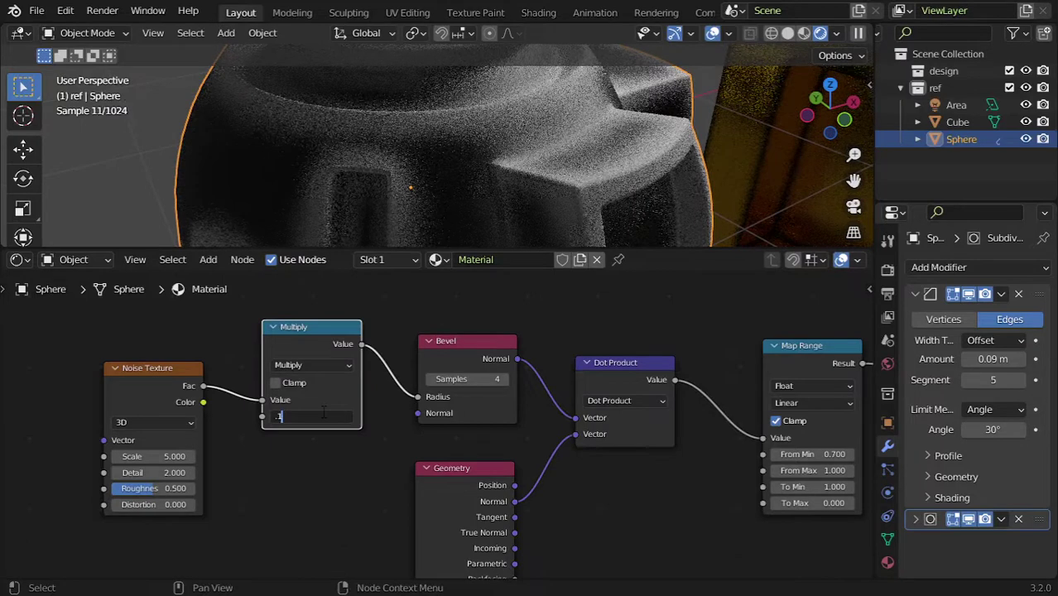
{"action": "key", "text": "Return"}
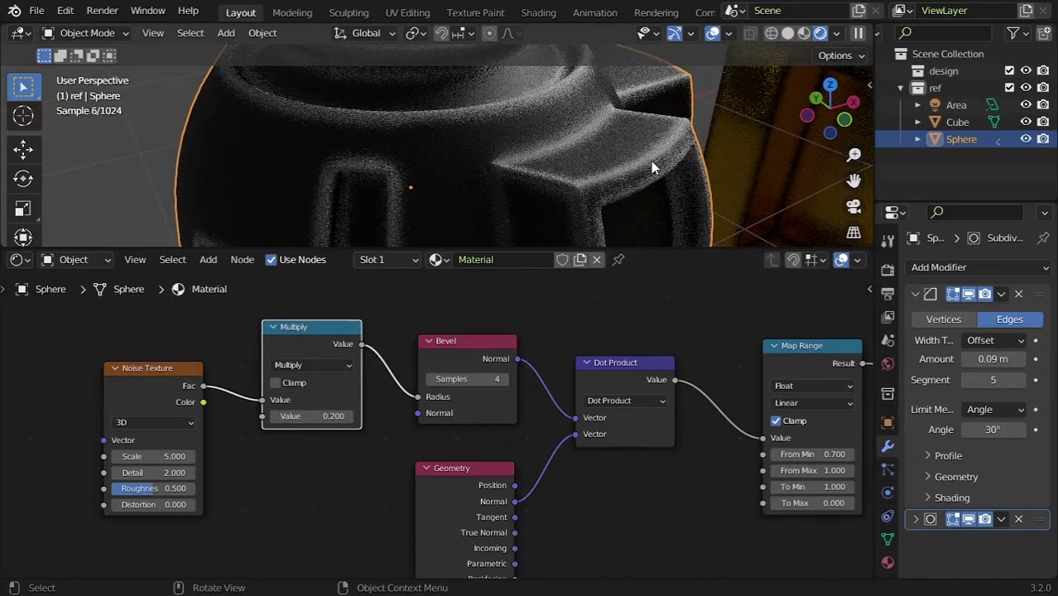
Set the noise Scale to 70 and Detail to 10, and the multiplier to 0.150
{"action": "left_click", "coordinate": [166, 460]}
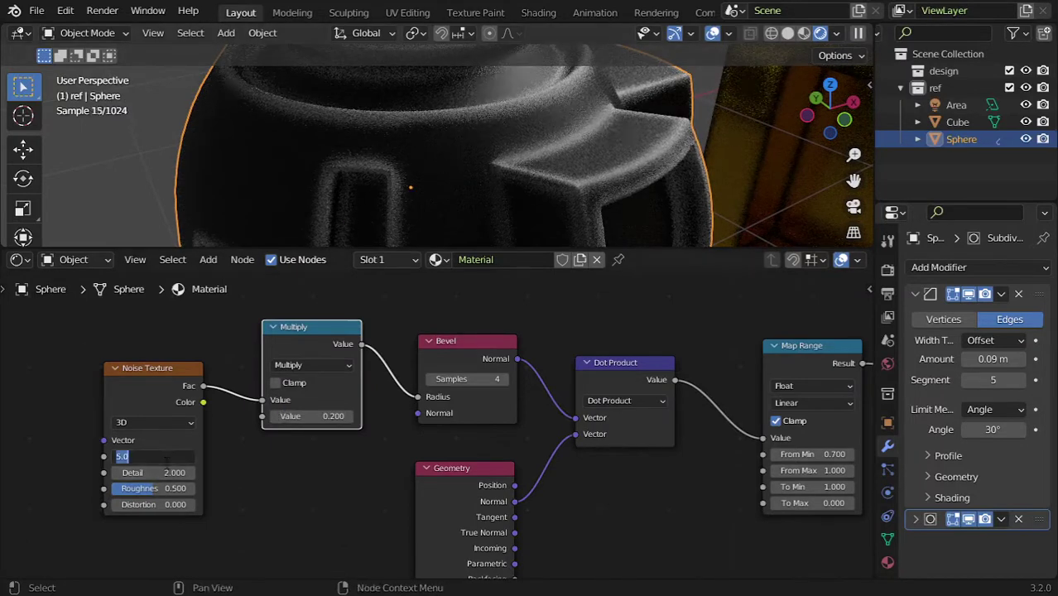
{"action": "type", "text": "70"}
{"action": "key", "text": "Tab"}
{"action": "type", "text": "10"}
{"action": "key", "text": "Return"}
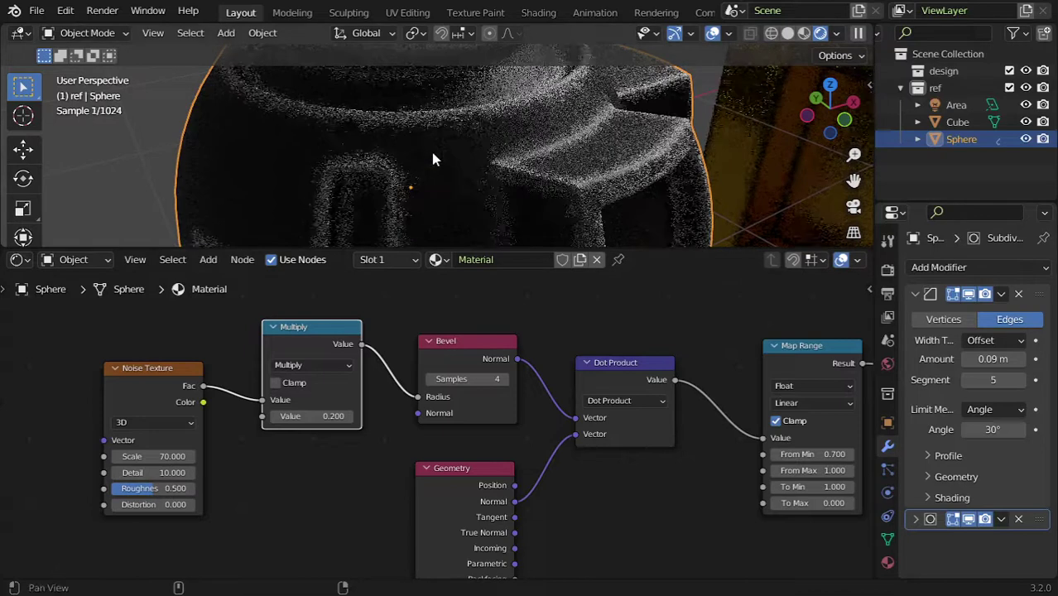
{"action": "middle_click_drag", "start_coordinate": [431, 157], "coordinate": [488, 161], "text": "shift"}
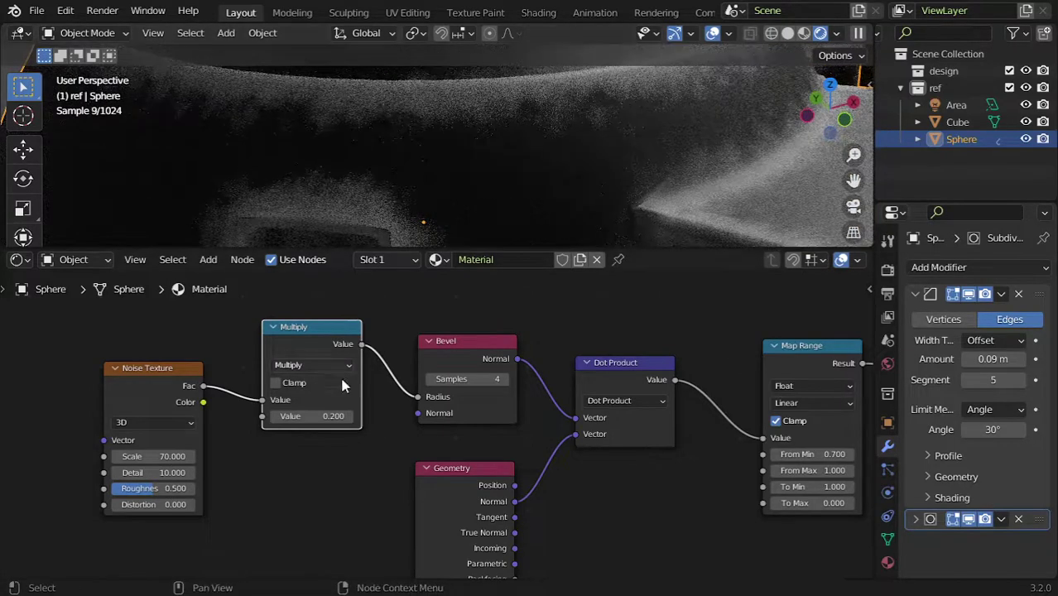
{"action": "left_click", "coordinate": [329, 414]}
{"action": "type", "text": "-15"}
{"action": "key", "text": "Return"}
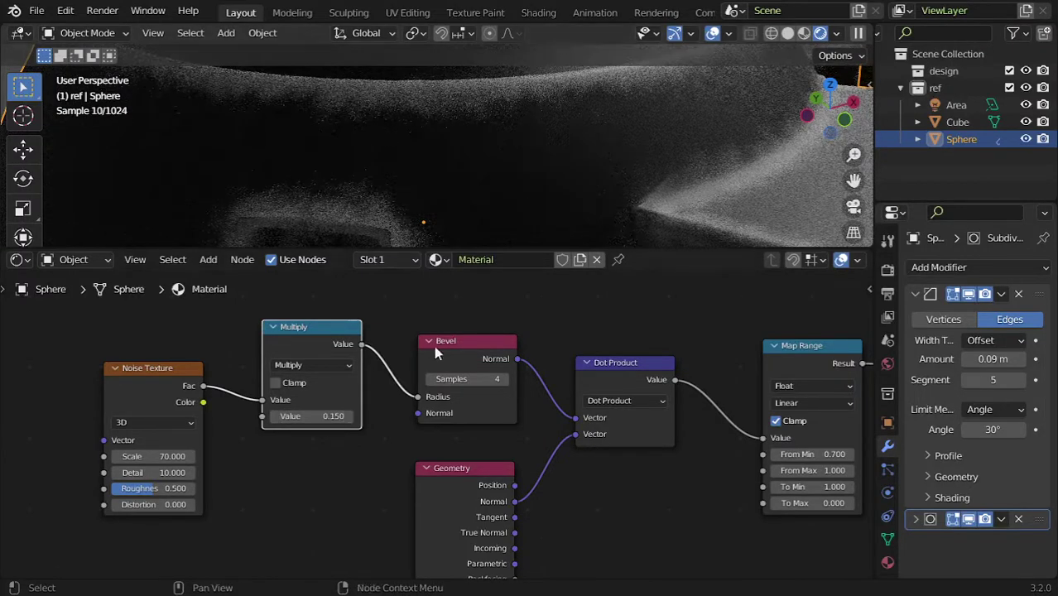
Set the Bevel node's Samples to 8
{"action": "left_click", "coordinate": [477, 379]}
{"action": "type", "text": "16"}
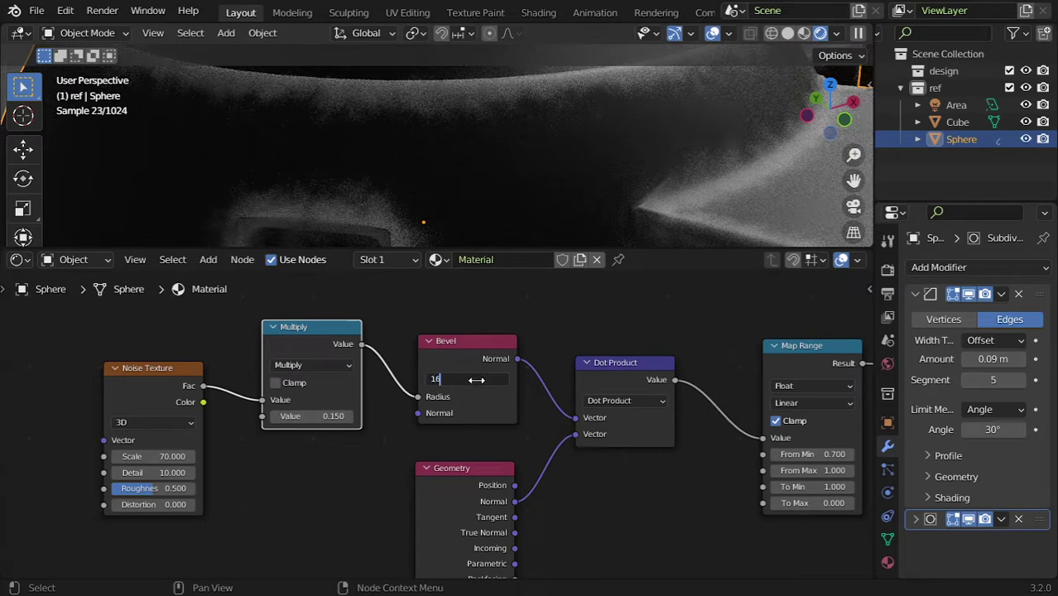
{"action": "key", "text": "Return"}
{"action": "left_click", "coordinate": [477, 379]}
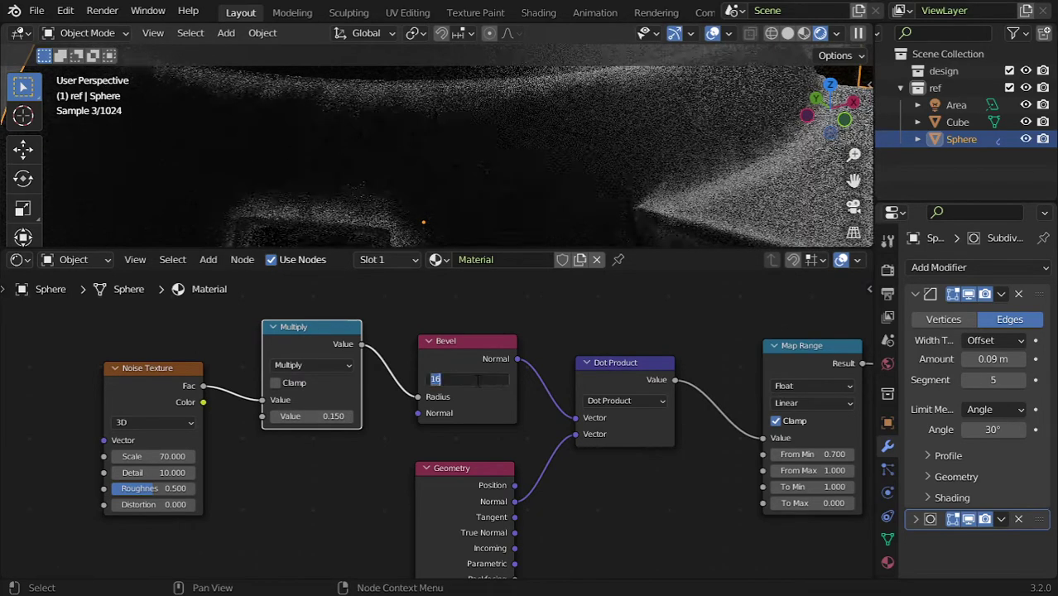
{"action": "type", "text": "8"}
{"action": "key", "text": "Return"}
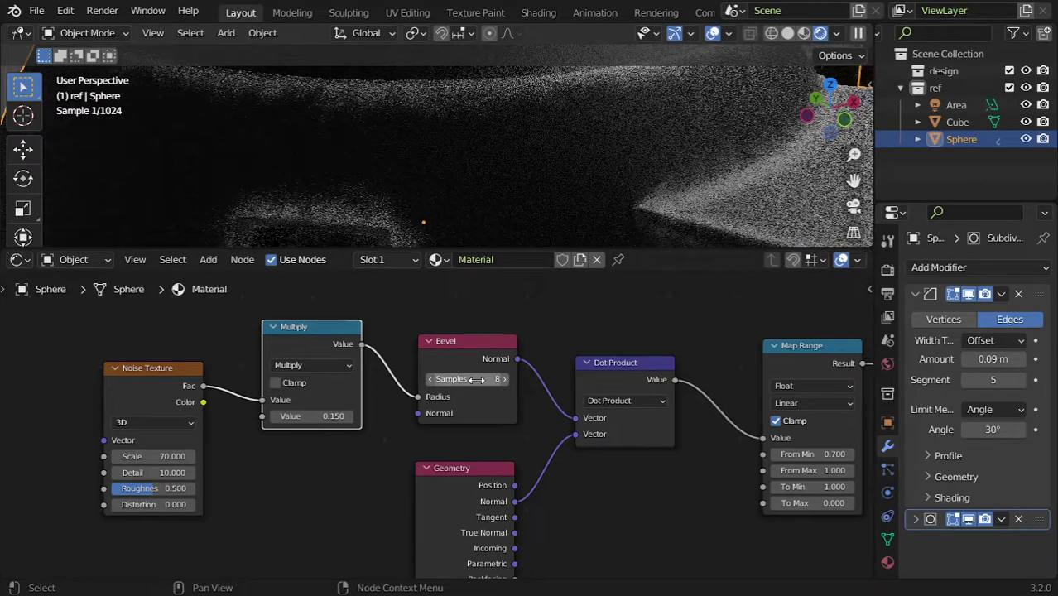
{"action": "mouse_move", "coordinate": [415, 135]}
{"action": "middle_mouse_down", "text": "ctrl"}
{"action": "mouse_move", "coordinate": [505, 199]}
{"action": "mouse_move", "coordinate": [540, 165]}
{"action": "middle_mouse_up", "text": "ctrl"}
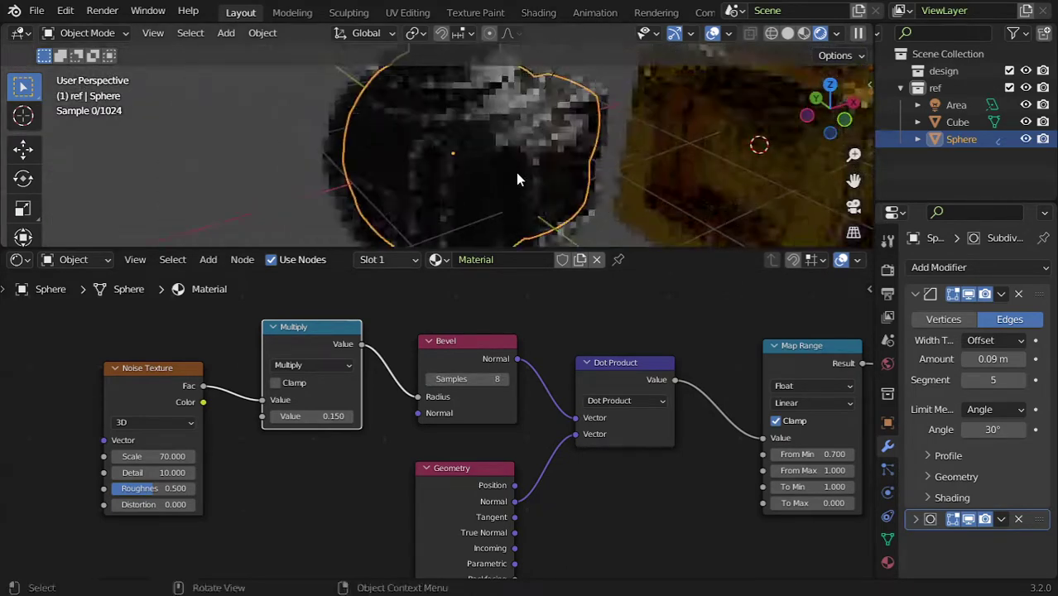
Move Material Output right, cut the Map Range–Base Color link, and make Base Color red
{"action": "mouse_move", "coordinate": [740, 379]}
{"action": "middle_mouse_down"}
{"action": "mouse_move", "coordinate": [627, 412]}
{"action": "mouse_move", "coordinate": [329, 413]}
{"action": "middle_mouse_up"}
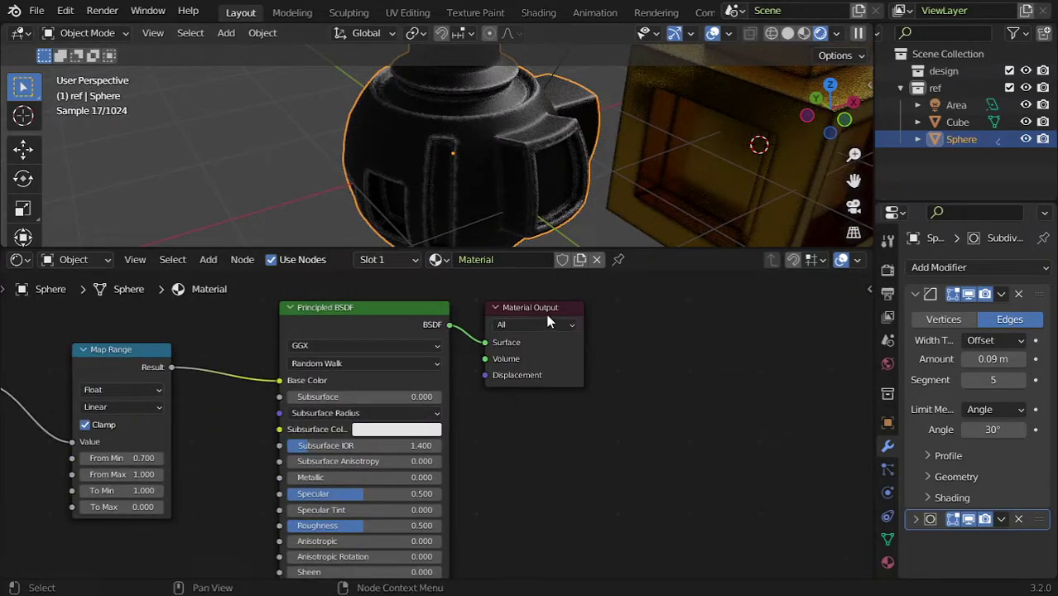
{"action": "left_click_drag", "start_coordinate": [546, 314], "coordinate": [796, 339]}
{"action": "left_click_drag", "start_coordinate": [279, 386], "coordinate": [255, 349]}
{"action": "left_click", "coordinate": [379, 379]}
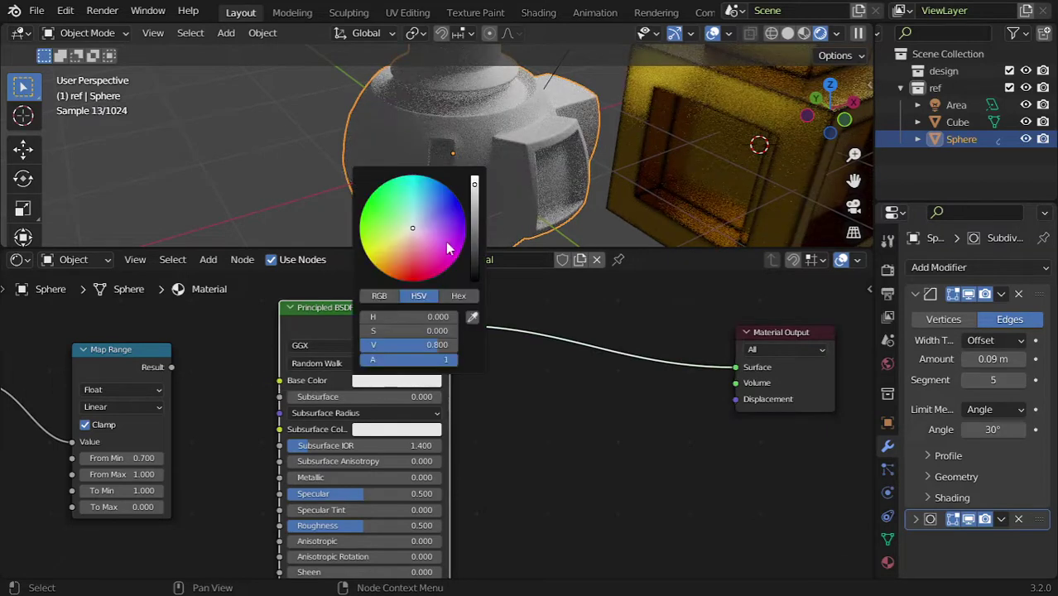
{"action": "mouse_move", "coordinate": [420, 259]}
{"action": "left_mouse_down"}
{"action": "mouse_move", "coordinate": [394, 269]}
{"action": "mouse_move", "coordinate": [399, 277]}
{"action": "left_mouse_up"}
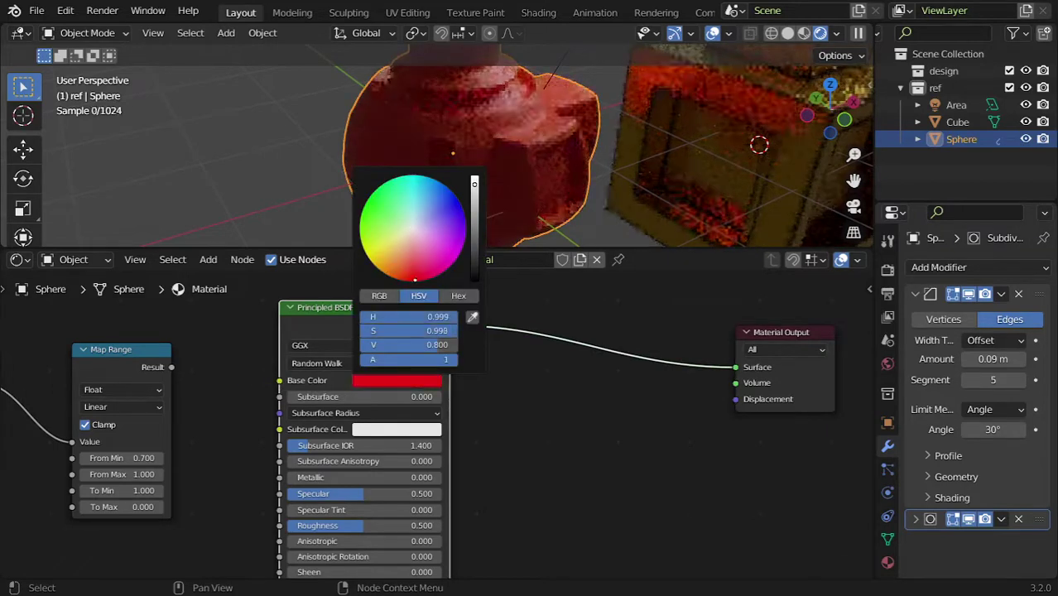
{"action": "key", "text": "shift+a"}
{"action": "left_click", "coordinate": [550, 386]}
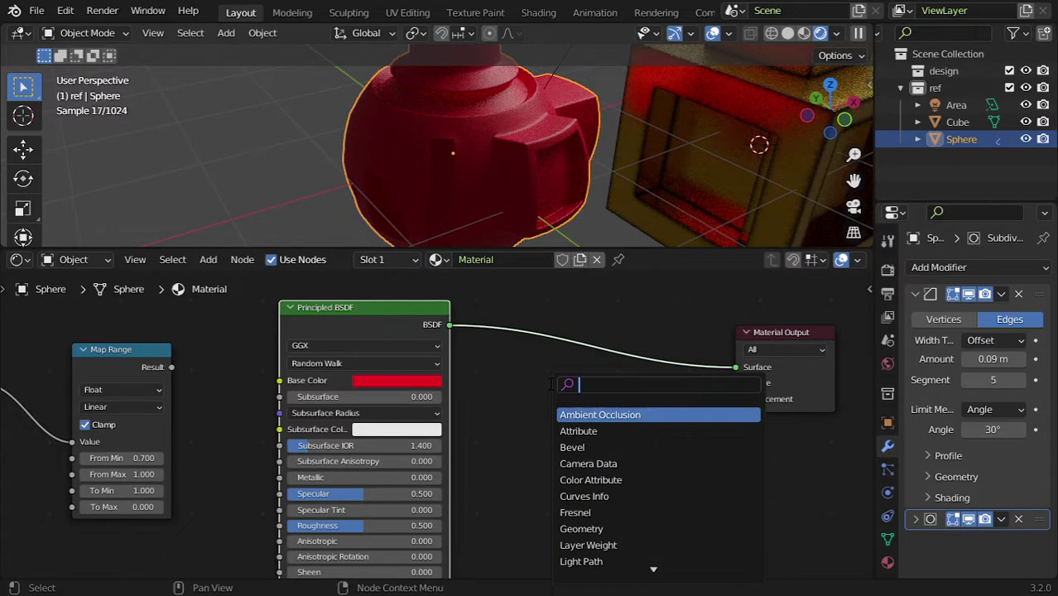
Duplicate the Principled BSDF and place the copy below and right
{"action": "type", "text": "whi"}
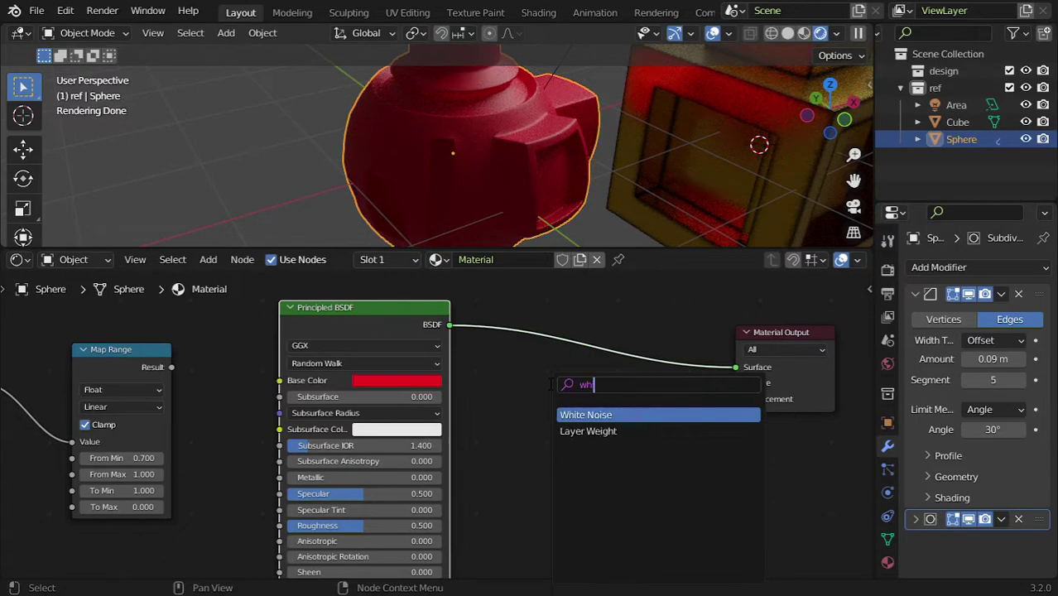
{"action": "key", "text": "shift+d"}
{"action": "left_click", "coordinate": [614, 480]}
Insert a Mix Shader before Material Output and connect the duplicated BSDF to it
{"action": "key", "text": "shift+a"}
{"action": "left_click", "coordinate": [579, 379]}
{"action": "type", "text": "mi"}
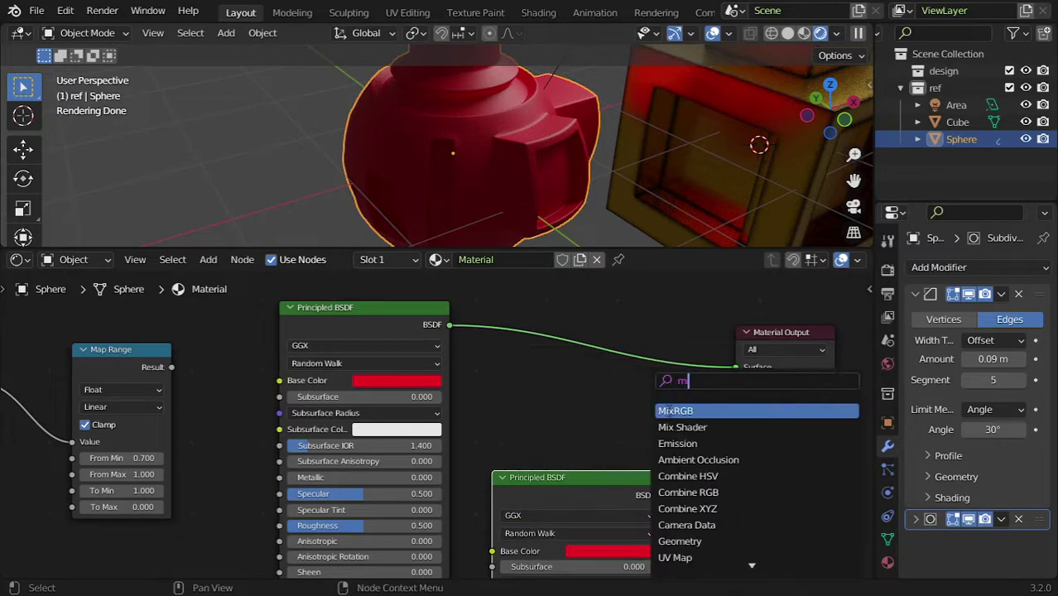
{"action": "key", "text": "Down"}
{"action": "key", "text": "Return"}
{"action": "left_click", "coordinate": [645, 394]}
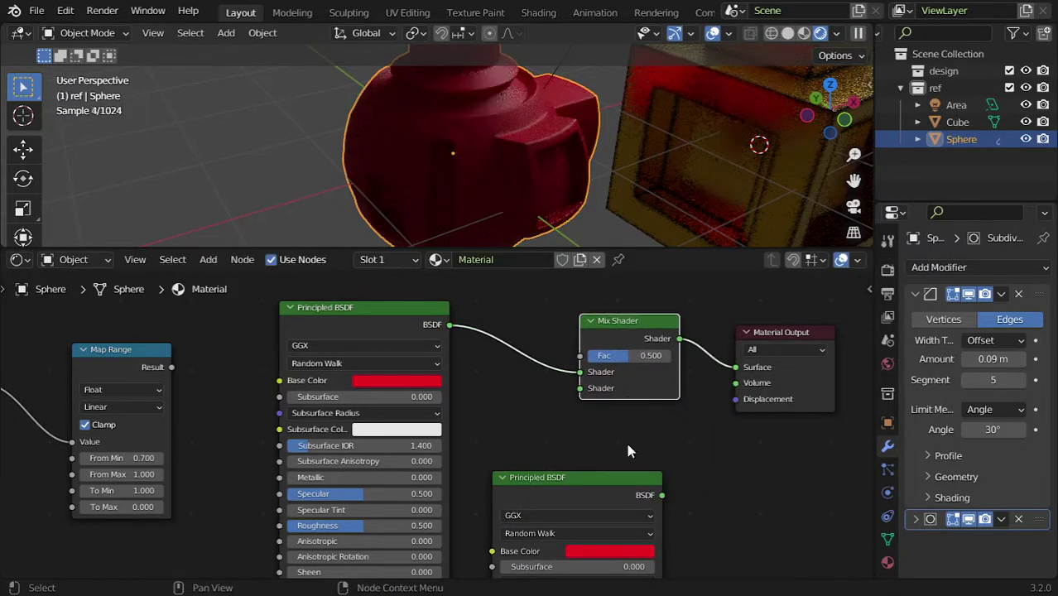
{"action": "left_click_drag", "start_coordinate": [662, 494], "coordinate": [579, 388]}
Make the second shader's Base Color full white and drive the Mix Fac with Map Range Result
{"action": "left_click", "coordinate": [614, 550]}
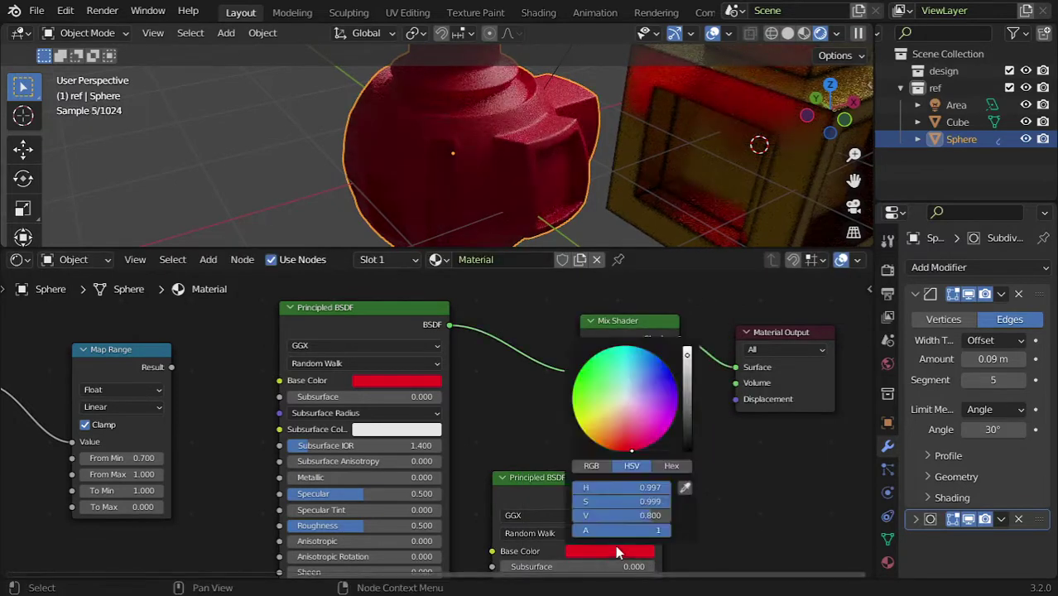
{"action": "left_click", "coordinate": [623, 399]}
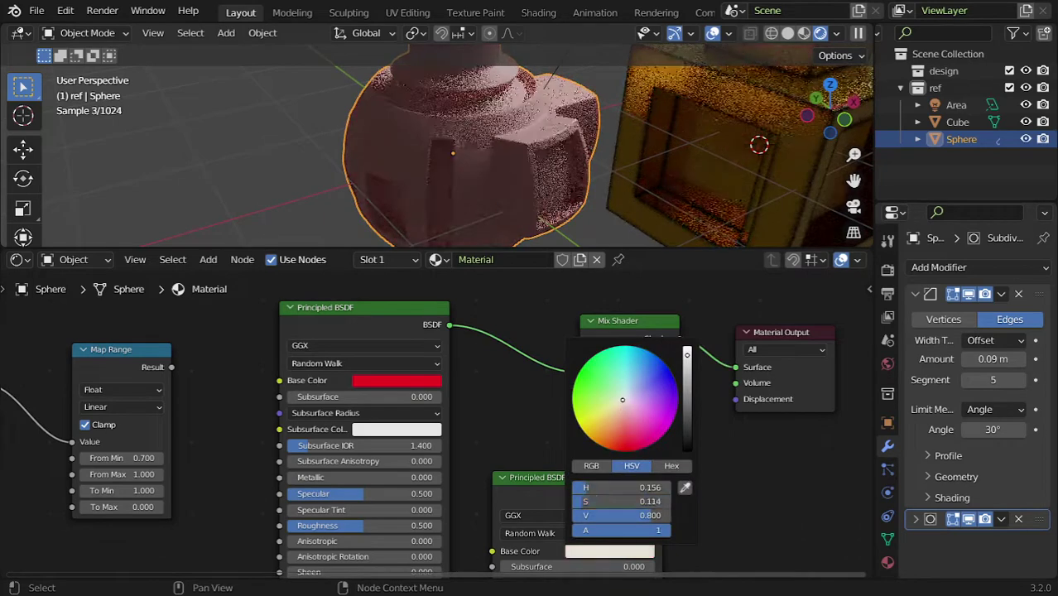
{"action": "mouse_move", "coordinate": [171, 366]}
{"action": "left_mouse_down"}
{"action": "mouse_move", "coordinate": [491, 371]}
{"action": "mouse_move", "coordinate": [579, 356]}
{"action": "left_mouse_up"}
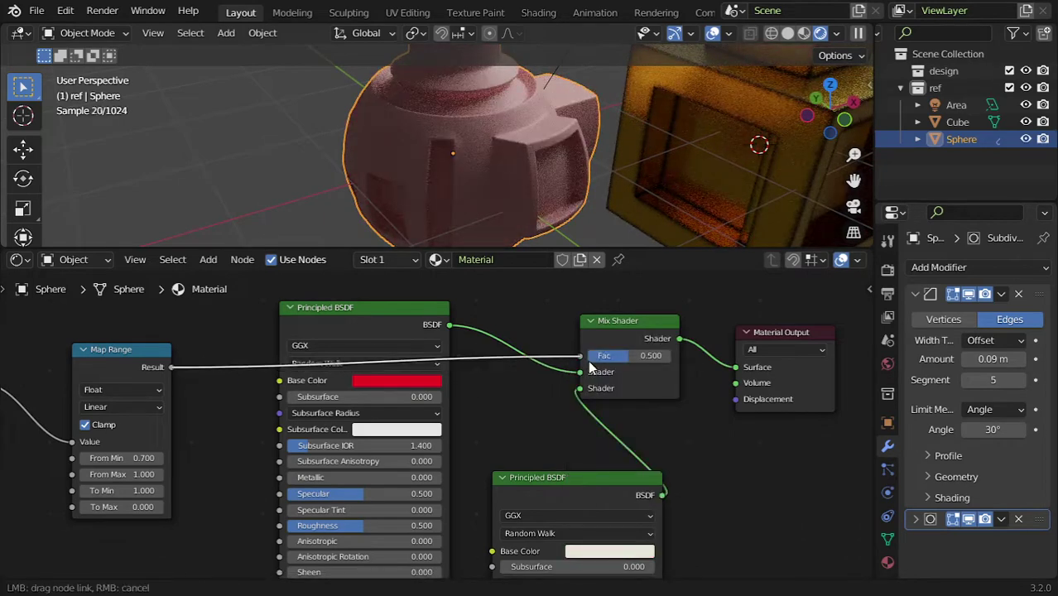
{"action": "middle_click_drag", "start_coordinate": [709, 460], "coordinate": [680, 408]}
{"action": "left_click", "coordinate": [611, 500]}
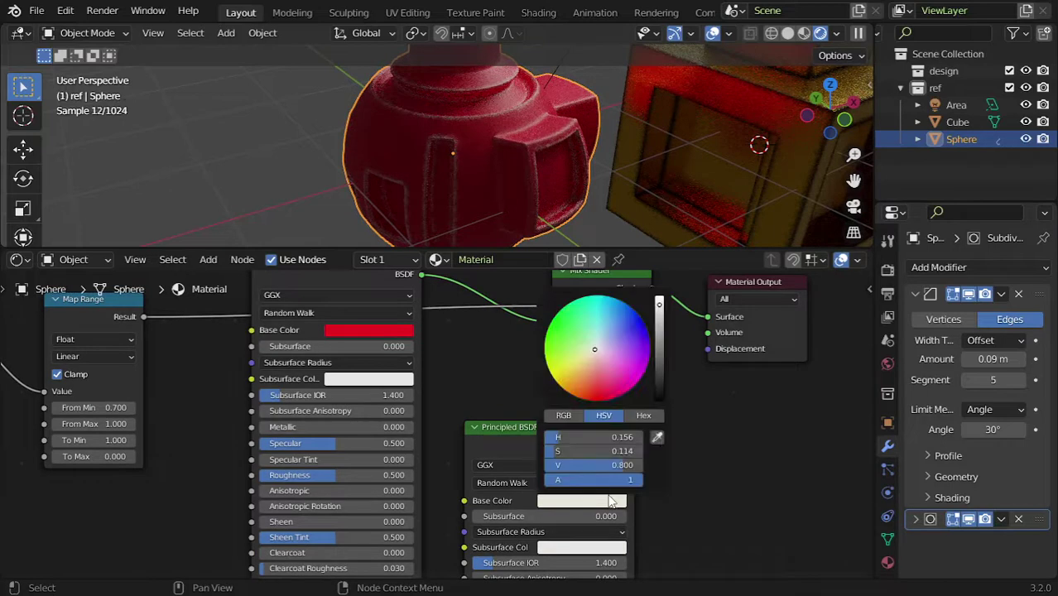
{"action": "left_click_drag", "start_coordinate": [658, 307], "coordinate": [658, 297]}
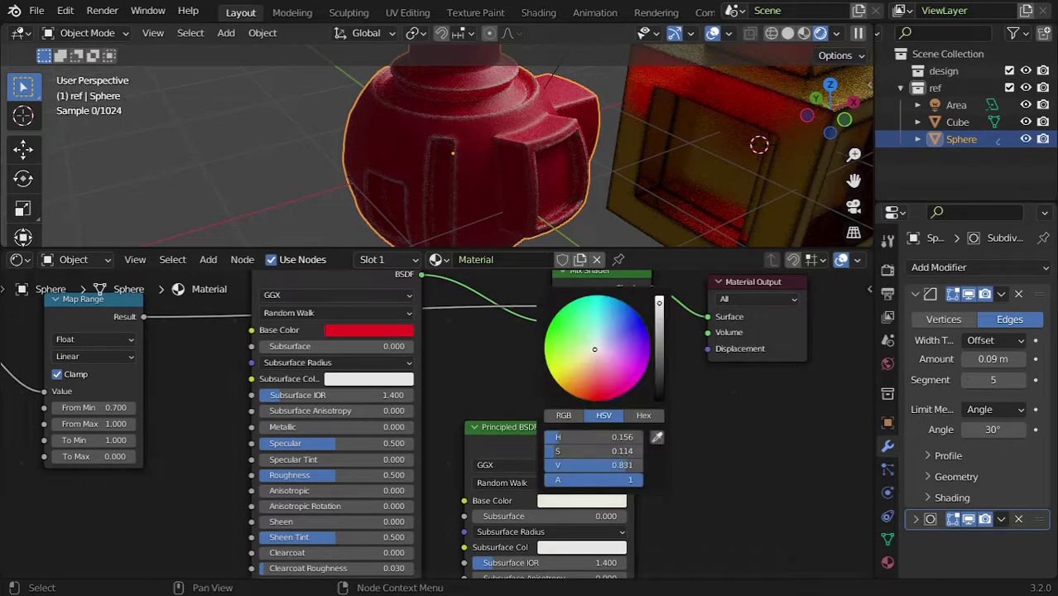
{"action": "left_click", "coordinate": [564, 415]}
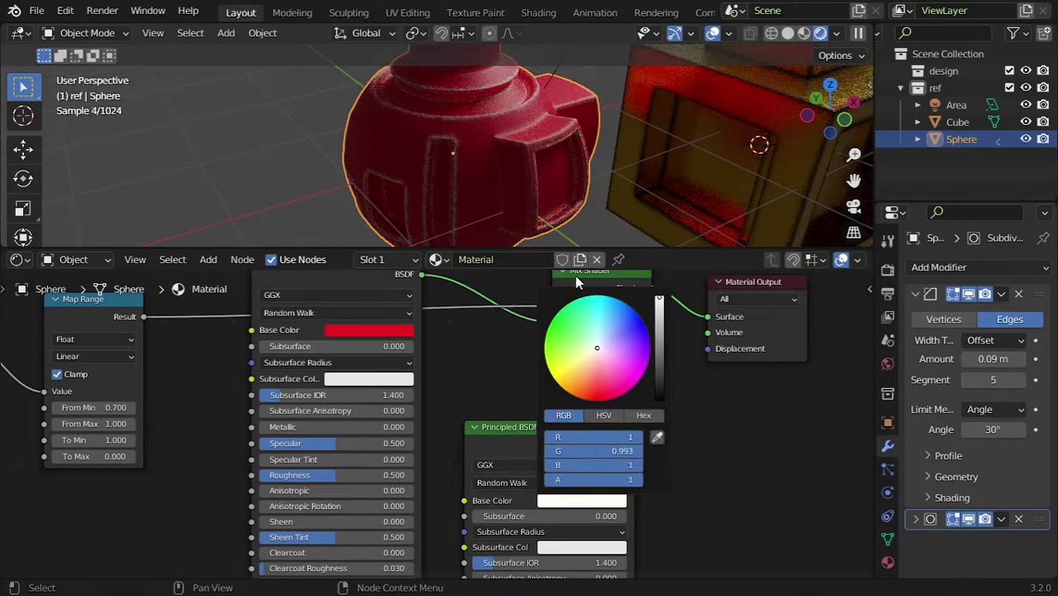
{"action": "middle_click_drag", "start_coordinate": [445, 125], "coordinate": [453, 244]}
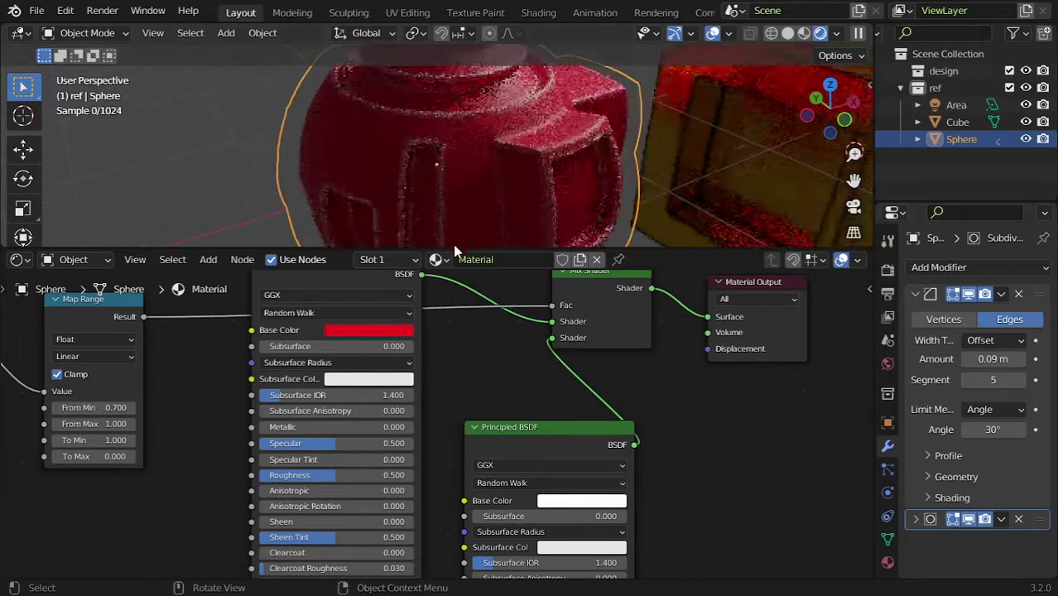
Enlarge the viewport, then orbit and zoom to inspect the noisy white highlights on the red sphere's edges
{"action": "left_click_drag", "start_coordinate": [457, 247], "coordinate": [457, 441]}
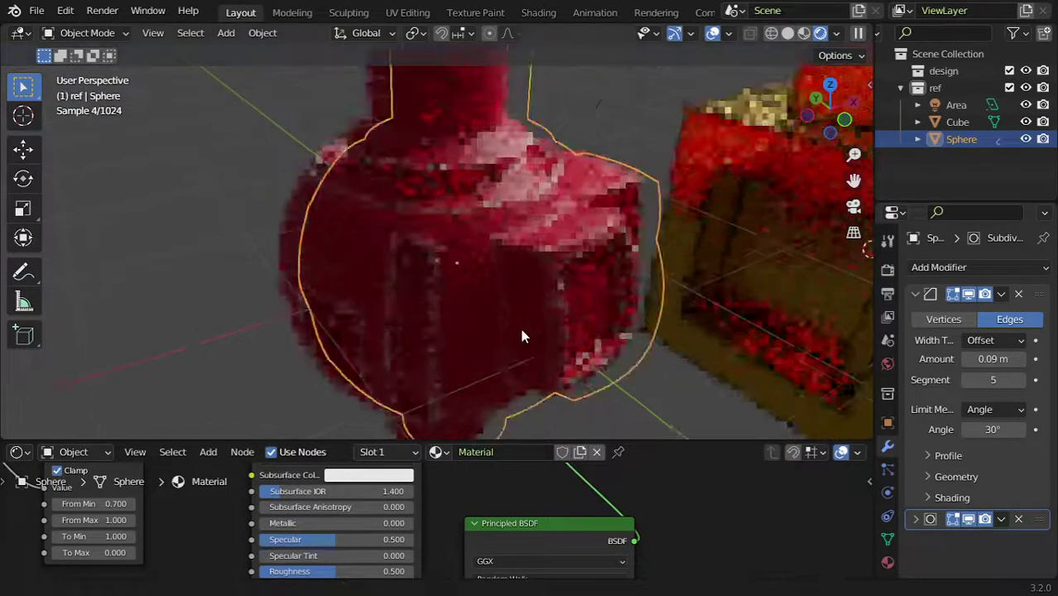
{"action": "middle_click_drag", "start_coordinate": [520, 328], "coordinate": [470, 230]}
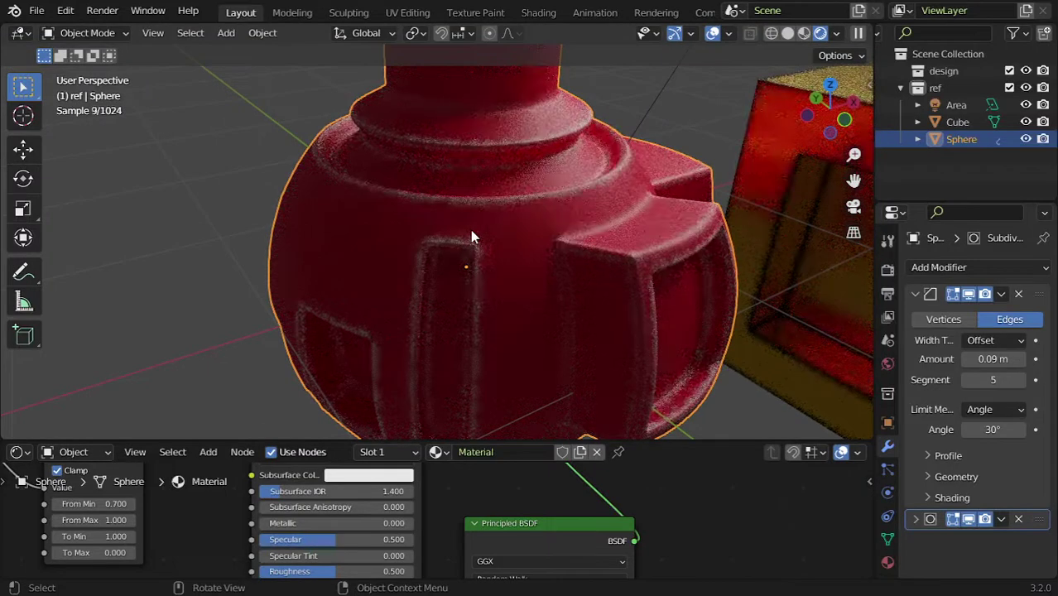
{"action": "middle_click_drag", "start_coordinate": [418, 283], "coordinate": [399, 251]}
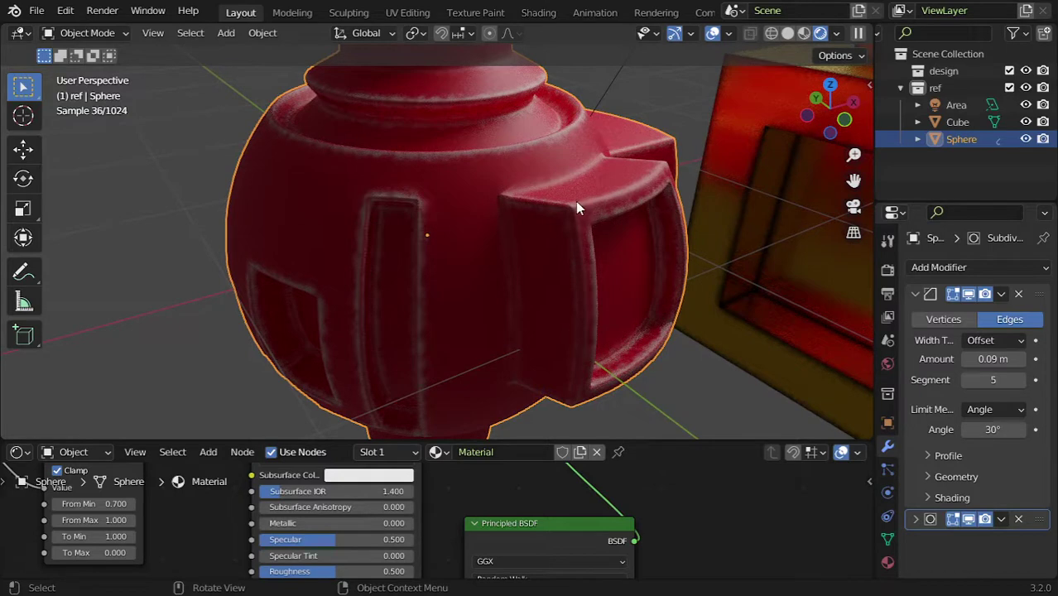
{"action": "mouse_move", "coordinate": [441, 238]}
{"action": "middle_mouse_down"}
{"action": "mouse_move", "coordinate": [445, 297]}
{"action": "mouse_move", "coordinate": [348, 373]}
{"action": "middle_mouse_up"}
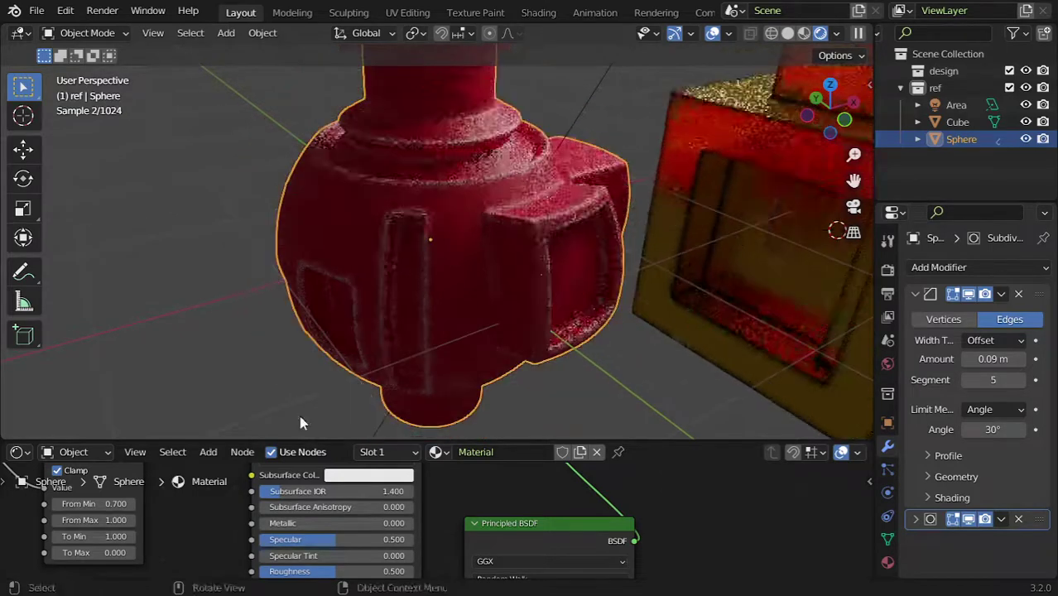
{"action": "mouse_move", "coordinate": [383, 259]}
{"action": "middle_mouse_down"}
{"action": "mouse_move", "coordinate": [495, 206]}
{"action": "mouse_move", "coordinate": [580, 206]}
{"action": "mouse_move", "coordinate": [300, 253]}
{"action": "mouse_move", "coordinate": [481, 216]}
{"action": "middle_mouse_up"}
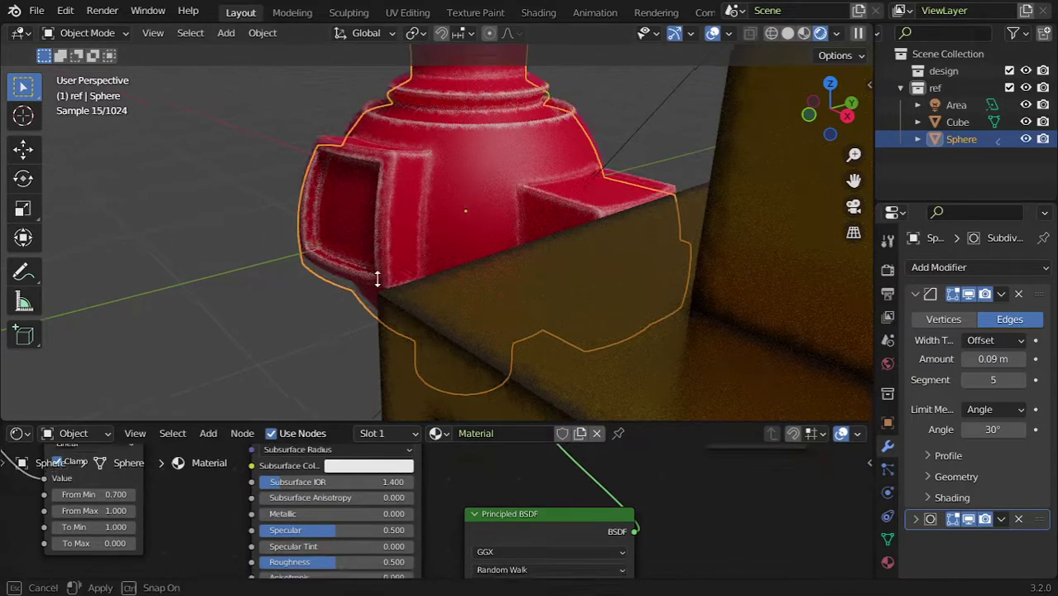
Box-select the edge-detection nodes and collapse them into one node group with Ctrl+G
{"action": "left_click_drag", "start_coordinate": [354, 443], "coordinate": [356, 217]}
{"action": "scroll", "coordinate": [462, 421], "scroll_direction": "down", "scroll_amount": 2}
{"action": "scroll", "coordinate": [461, 421], "scroll_direction": "up", "scroll_amount": 1}
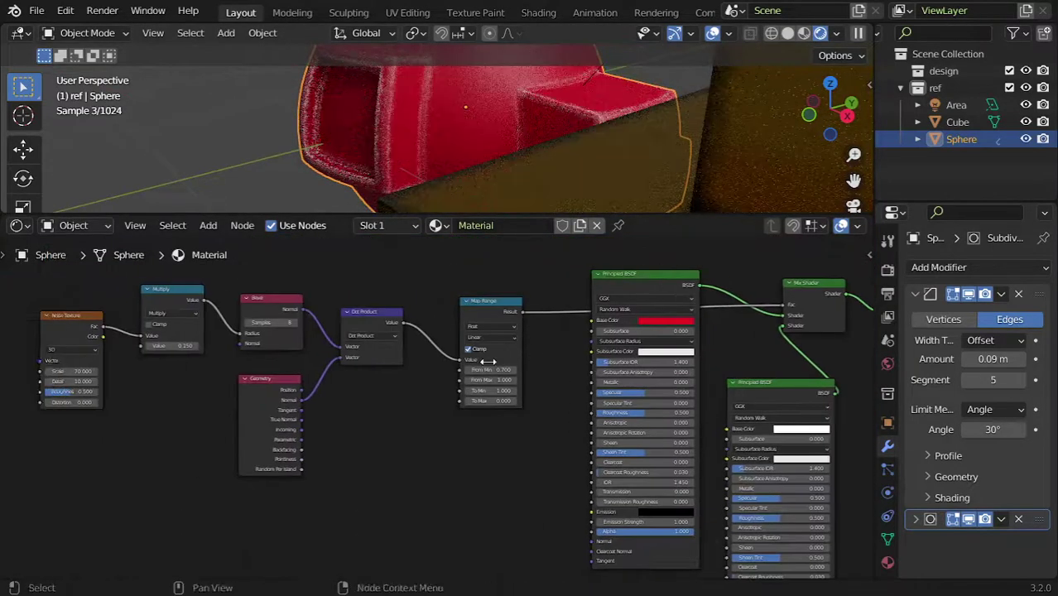
{"action": "scroll", "coordinate": [462, 420], "scroll_direction": "up", "scroll_amount": 4, "text": "ctrl"}
{"action": "mouse_move", "coordinate": [511, 259]}
{"action": "left_mouse_down"}
{"action": "mouse_move", "coordinate": [150, 514]}
{"action": "mouse_move", "coordinate": [147, 506]}
{"action": "left_mouse_up"}
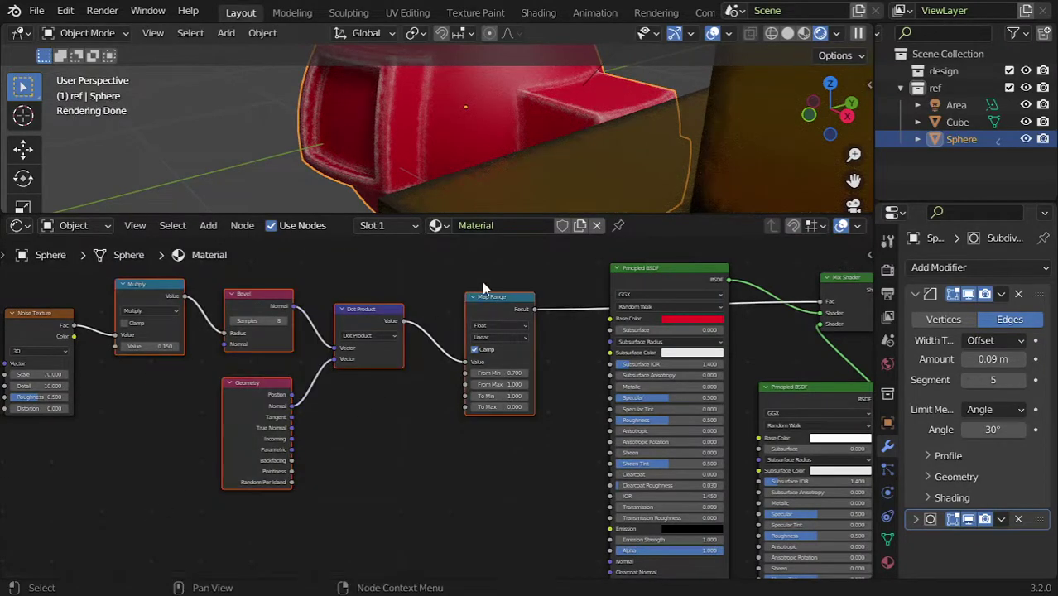
{"action": "left_click_drag", "start_coordinate": [498, 269], "coordinate": [28, 539]}
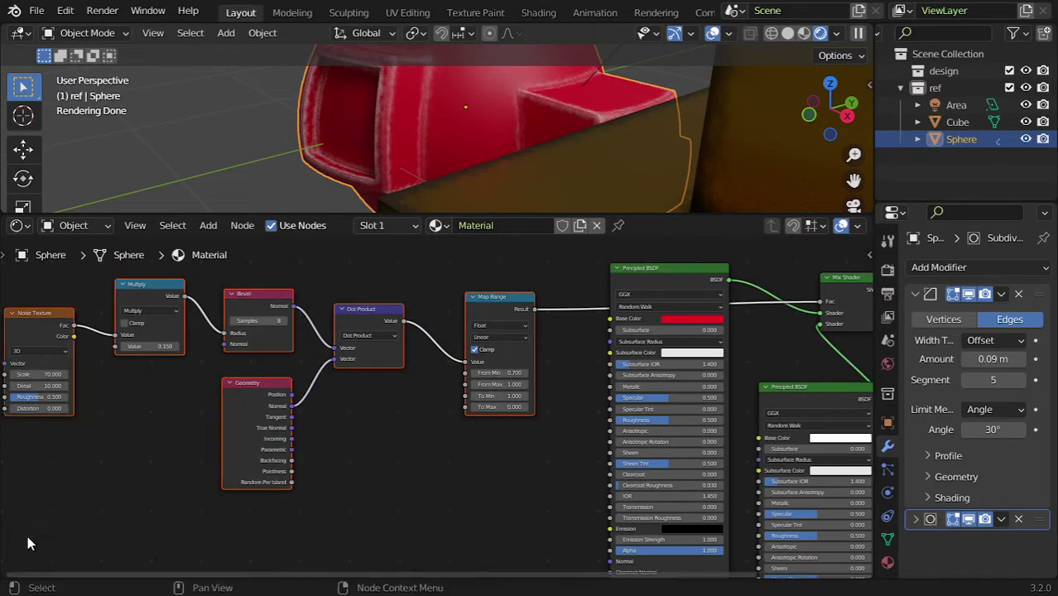
{"action": "key", "text": "ctrl+g"}
{"action": "key", "text": "Tab"}
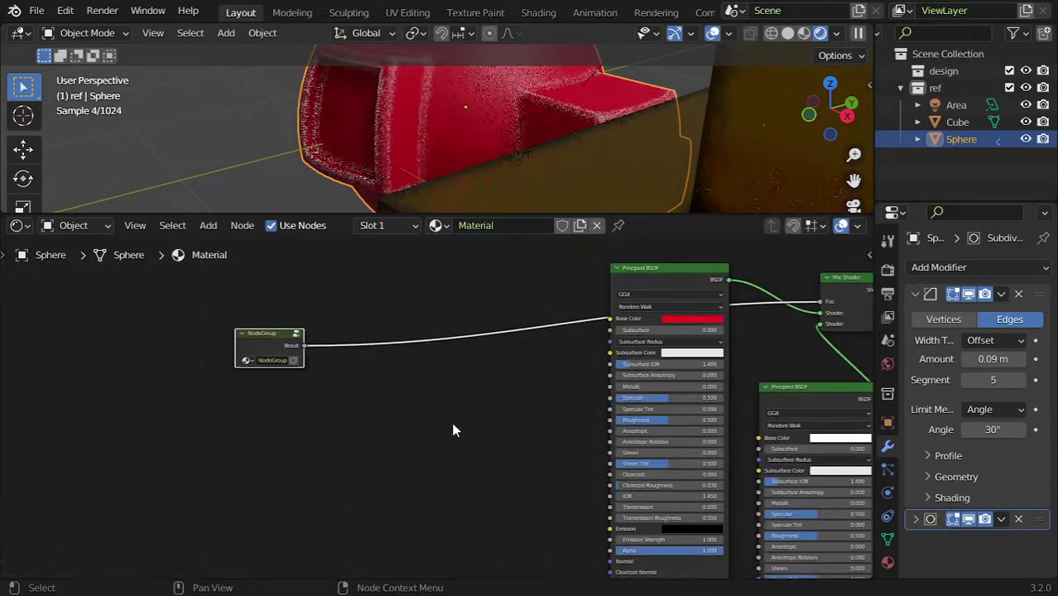
Reposition the group node, rename it 'Edge Mask', and save Edge-Mask(Lesson).blend
{"action": "left_click_drag", "start_coordinate": [279, 323], "coordinate": [391, 310]}
{"action": "left_click", "coordinate": [282, 331]}
{"action": "left_click_drag", "start_coordinate": [283, 331], "coordinate": [365, 294]}
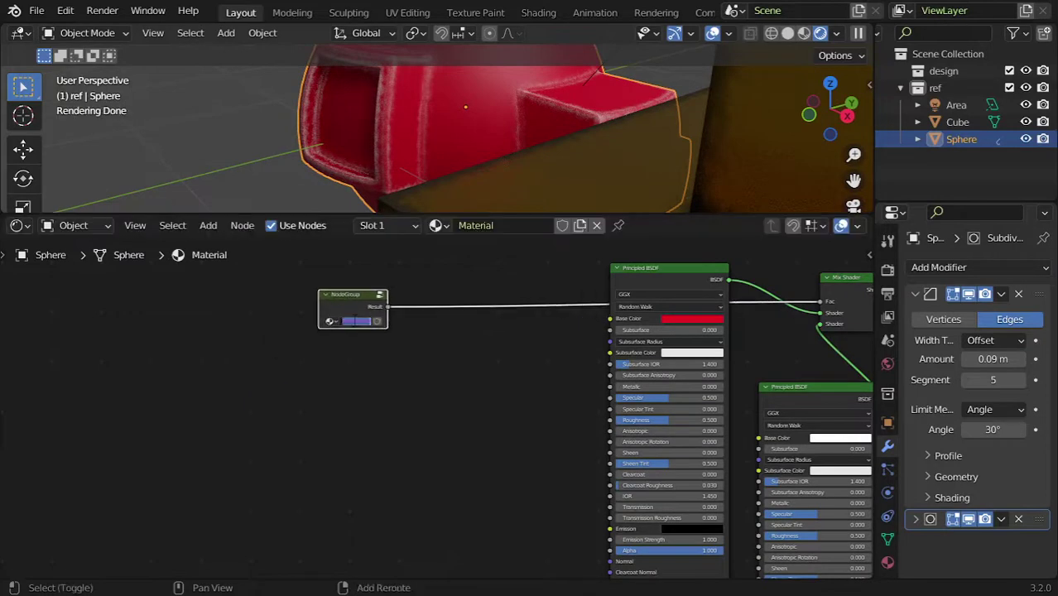
{"action": "left_click", "coordinate": [356, 321]}
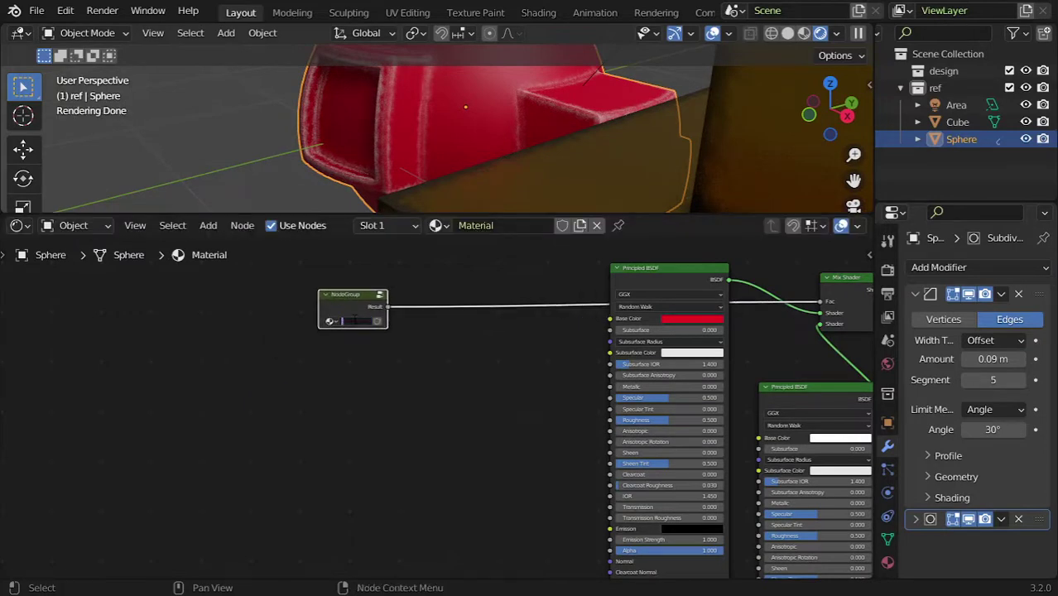
{"action": "type", "text": "Edge"}
{"action": "key", "text": "Return"}
{"action": "key", "text": "ctrl+s"}
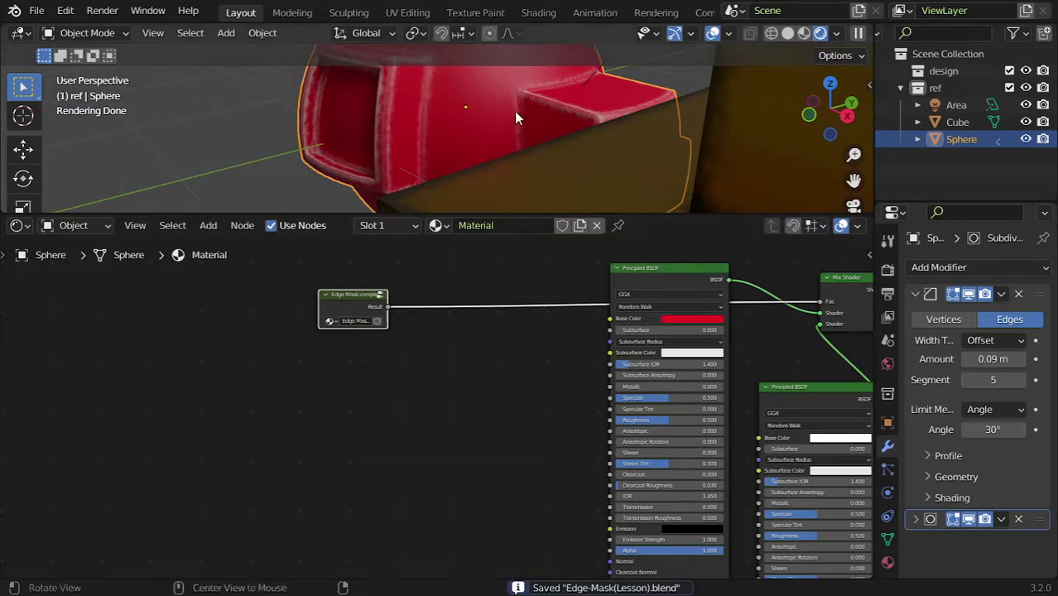
Link the sphere's red worn-edge material onto the cube with Ctrl+L > Link Materials
{"action": "middle_click_drag", "start_coordinate": [514, 111], "coordinate": [374, 113]}
{"action": "scroll", "coordinate": [374, 112], "scroll_direction": "up", "scroll_amount": 5}
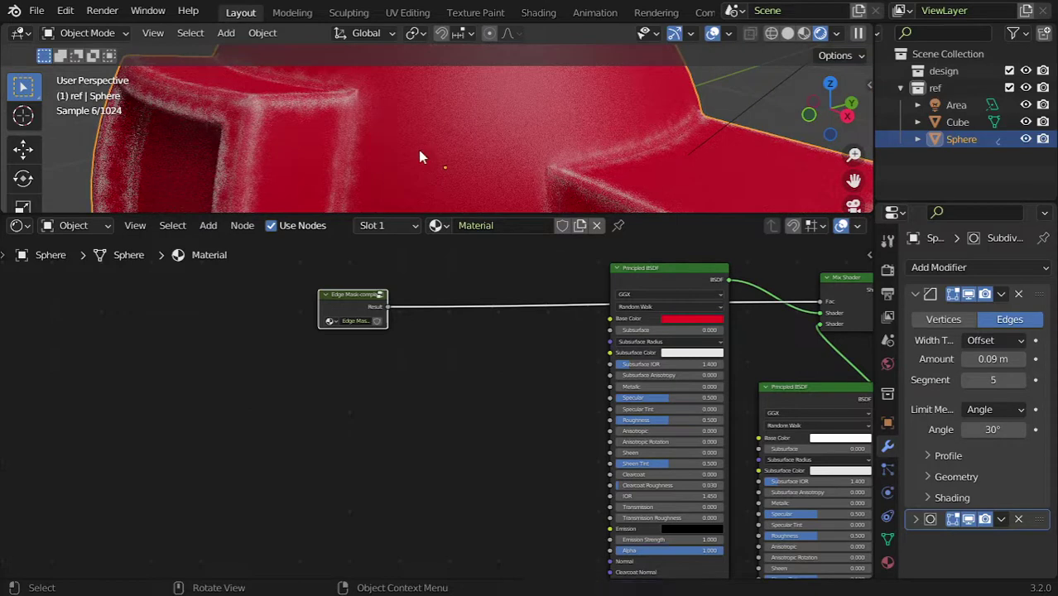
{"action": "middle_click_drag", "start_coordinate": [516, 117], "coordinate": [553, 144]}
{"action": "scroll", "coordinate": [736, 190], "scroll_direction": "down", "scroll_amount": 5}
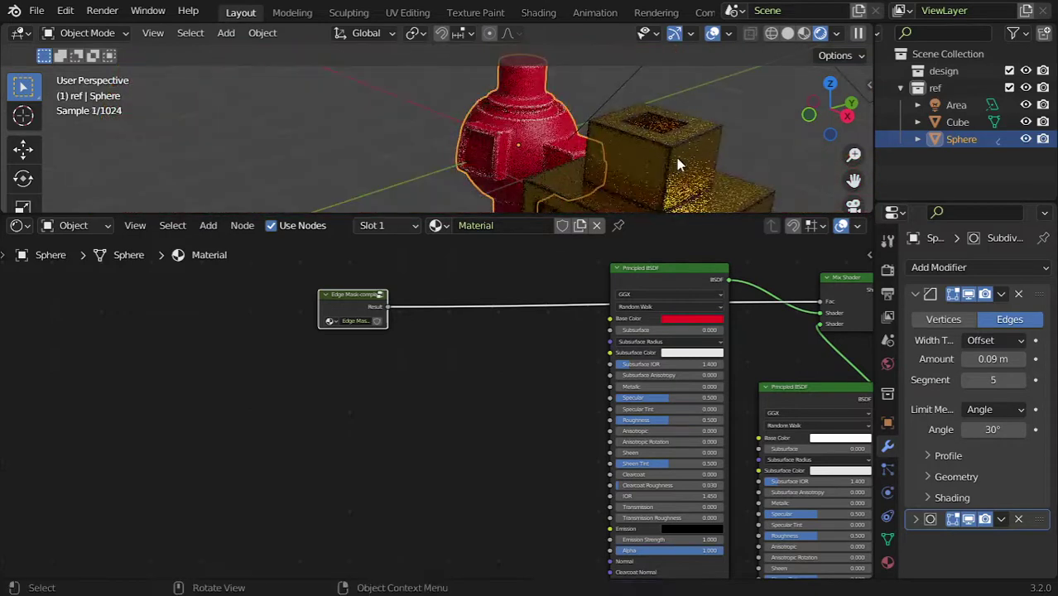
{"action": "left_click", "coordinate": [637, 153], "text": "shift"}
{"action": "left_click", "coordinate": [550, 116], "text": "shift"}
{"action": "key", "text": "ctrl+l"}
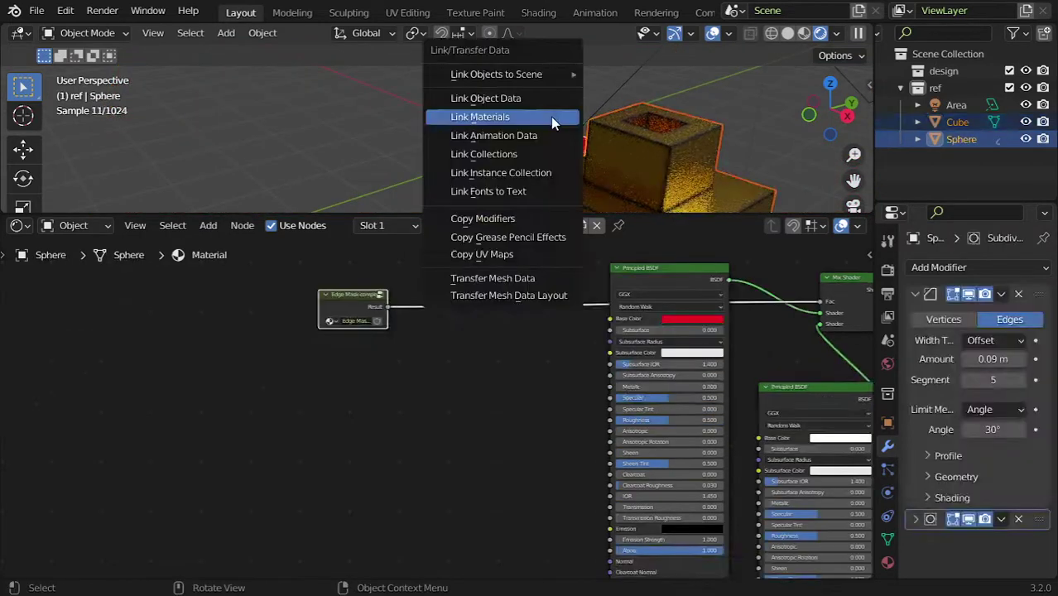
{"action": "left_click", "coordinate": [550, 117]}
{"action": "key", "text": "alt+a"}
Check the shared material's name field, then maximise the 3D viewport to view both objects
{"action": "middle_click_drag", "start_coordinate": [672, 171], "coordinate": [509, 178], "text": "shift"}
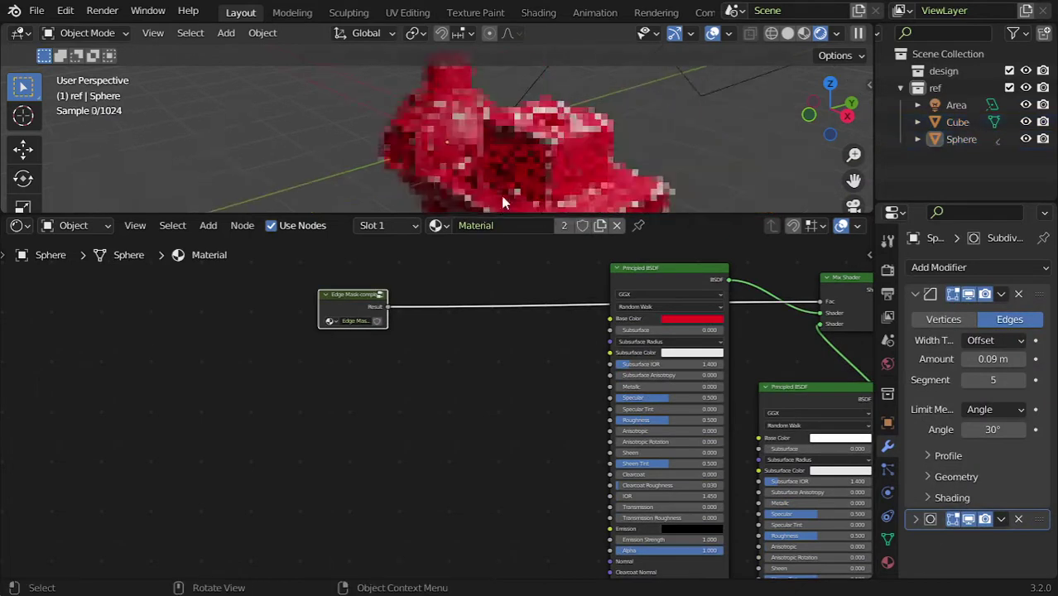
{"action": "double_click", "coordinate": [476, 225]}
{"action": "key", "text": "Escape"}
{"action": "scroll", "coordinate": [642, 149], "scroll_direction": "up", "scroll_amount": 3}
{"action": "key", "text": "ctrl+space"}
{"action": "middle_click_drag", "start_coordinate": [515, 299], "coordinate": [631, 308], "text": "shift"}
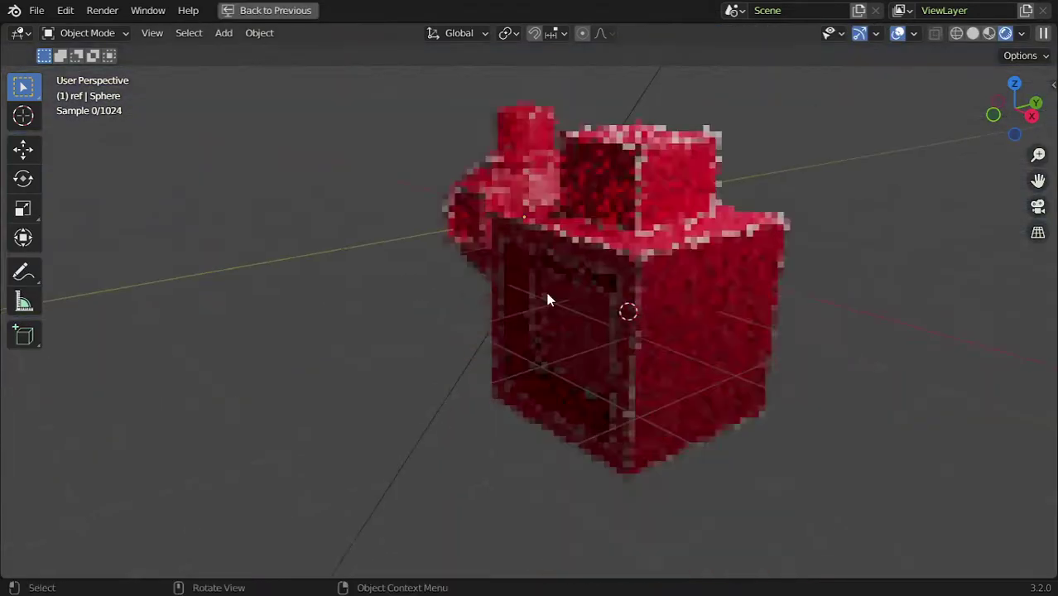